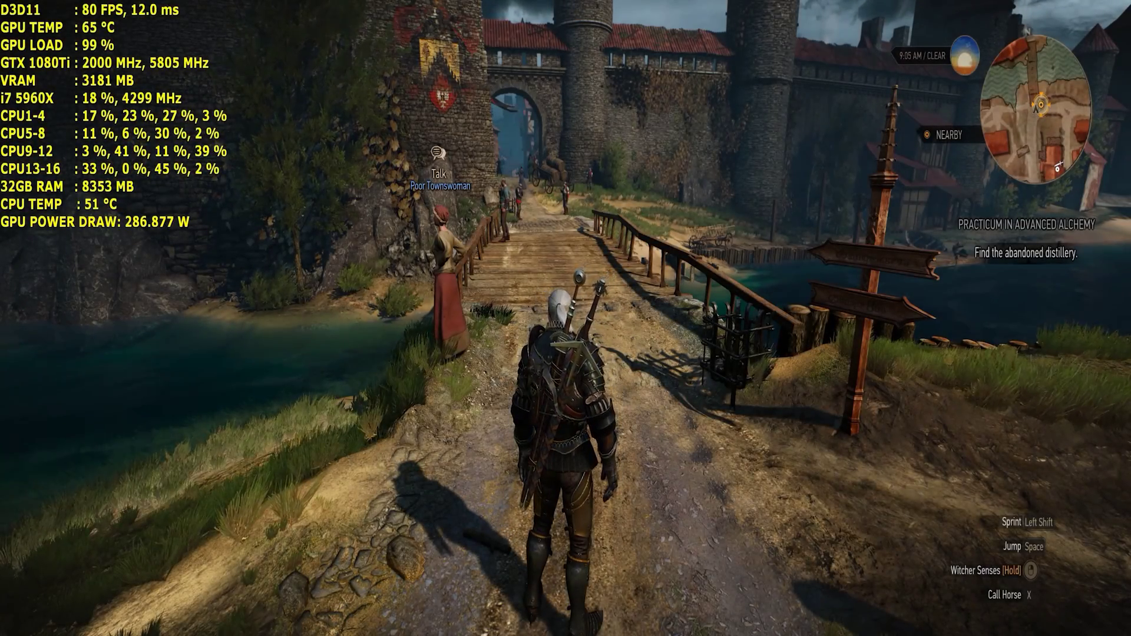
Walk Geralt across the bridge, through the gate and up the Harborside street
{"action": "key", "text": "w"}
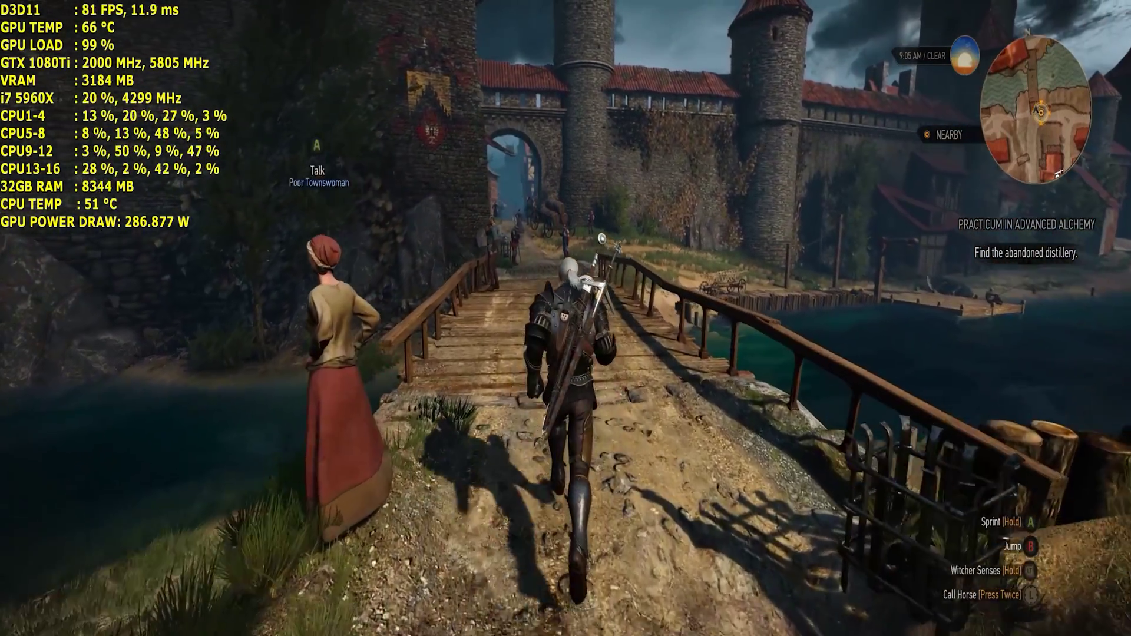
{"action": "key", "text": "w"}
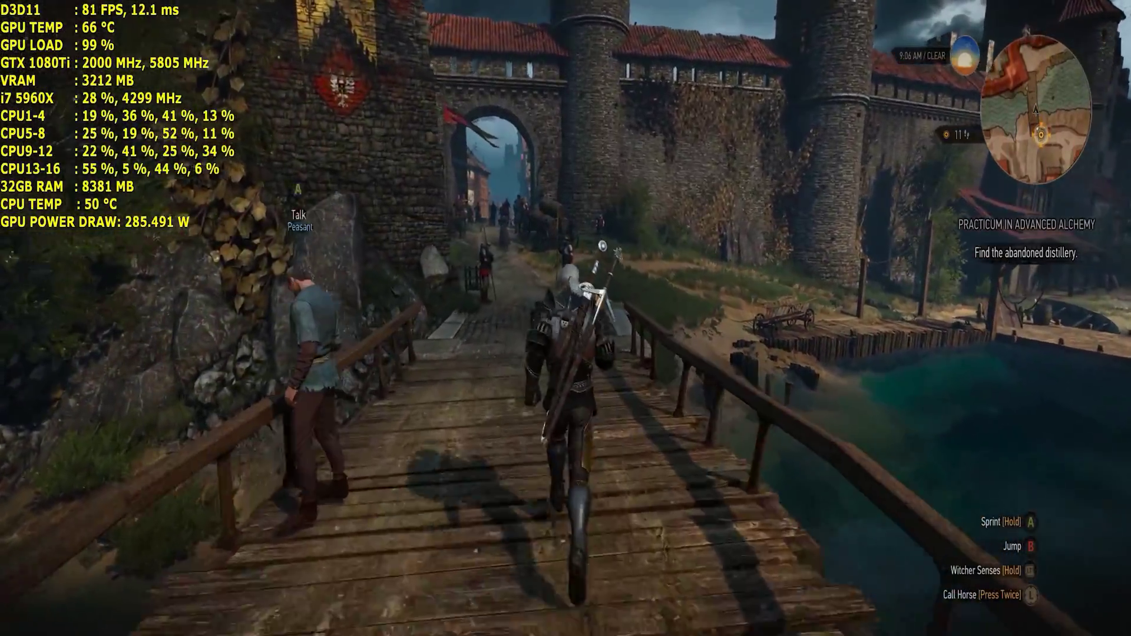
{"action": "key", "text": "w"}
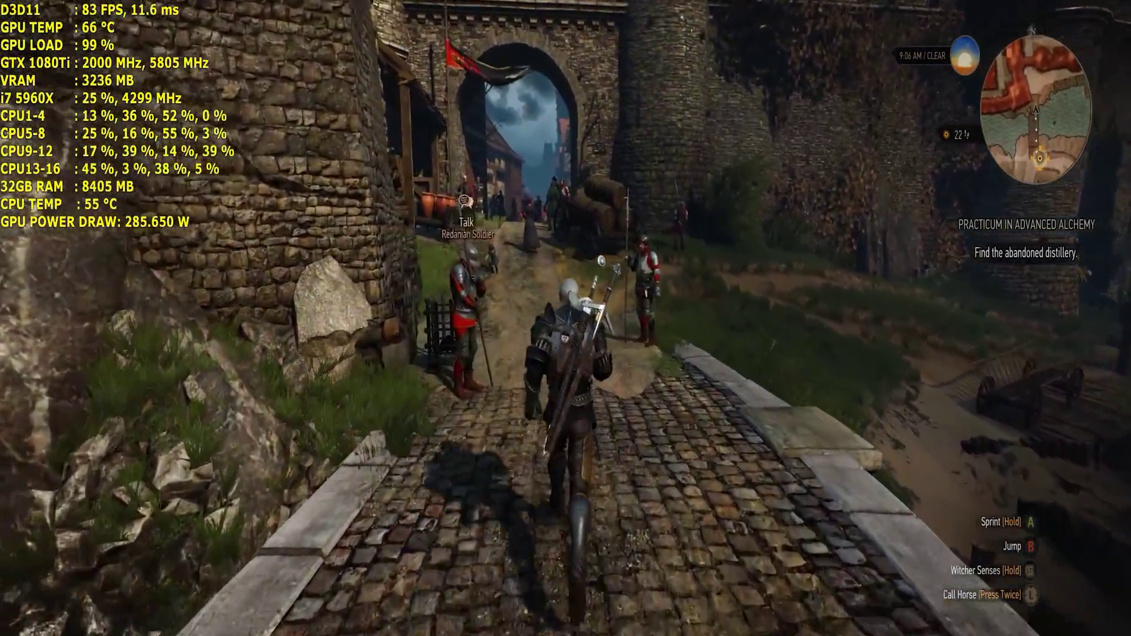
{"action": "key", "text": "w"}
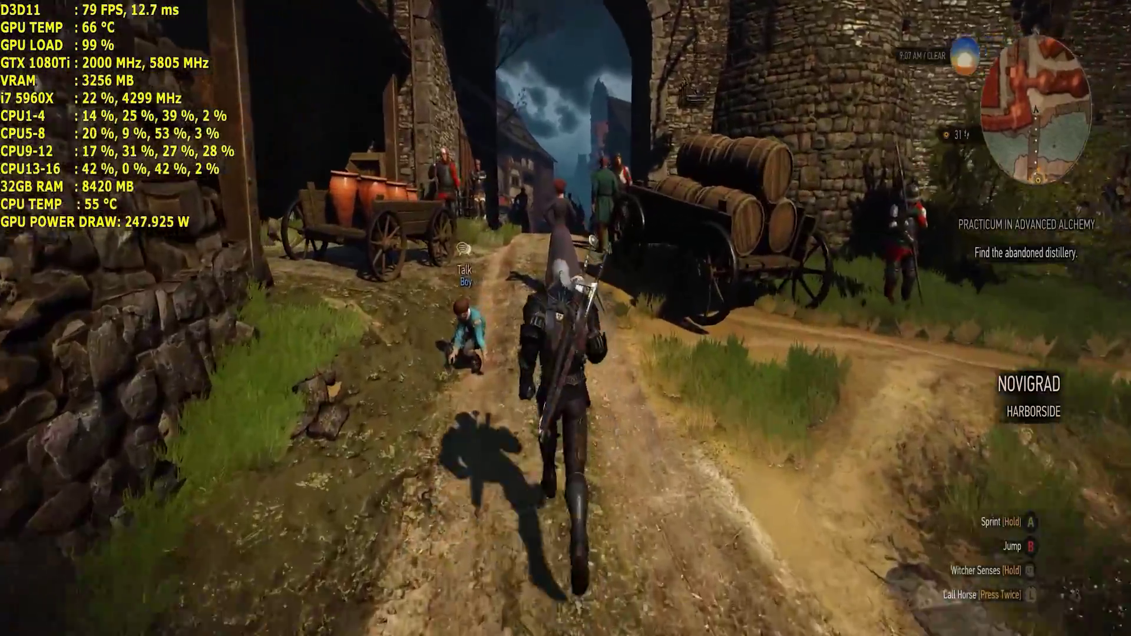
{"action": "key", "text": "w"}
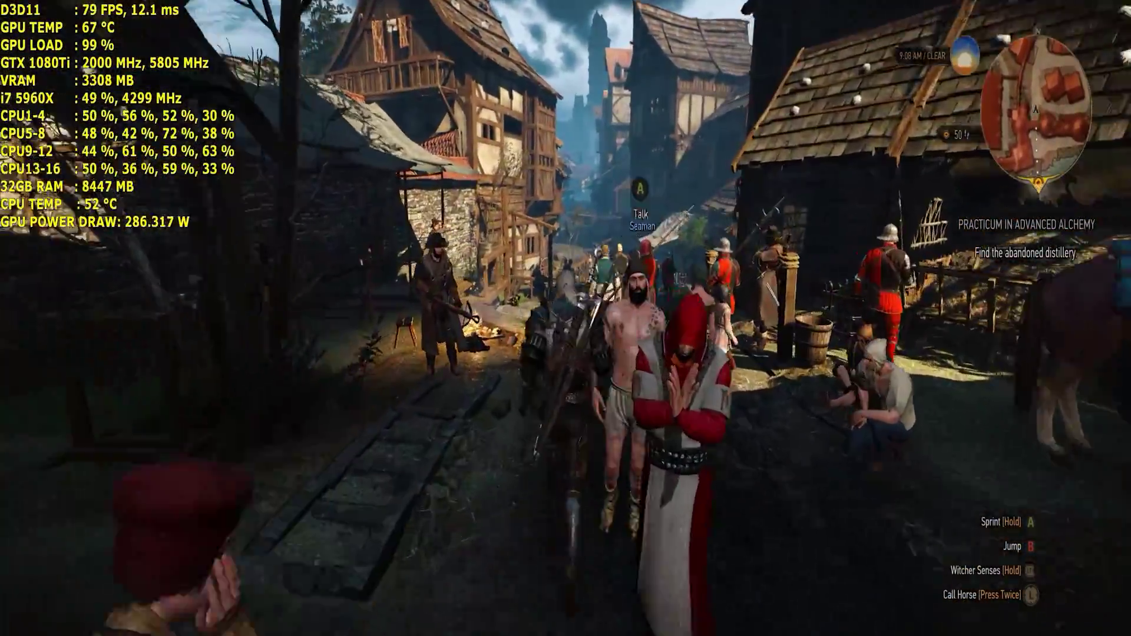
{"action": "key", "text": "w"}
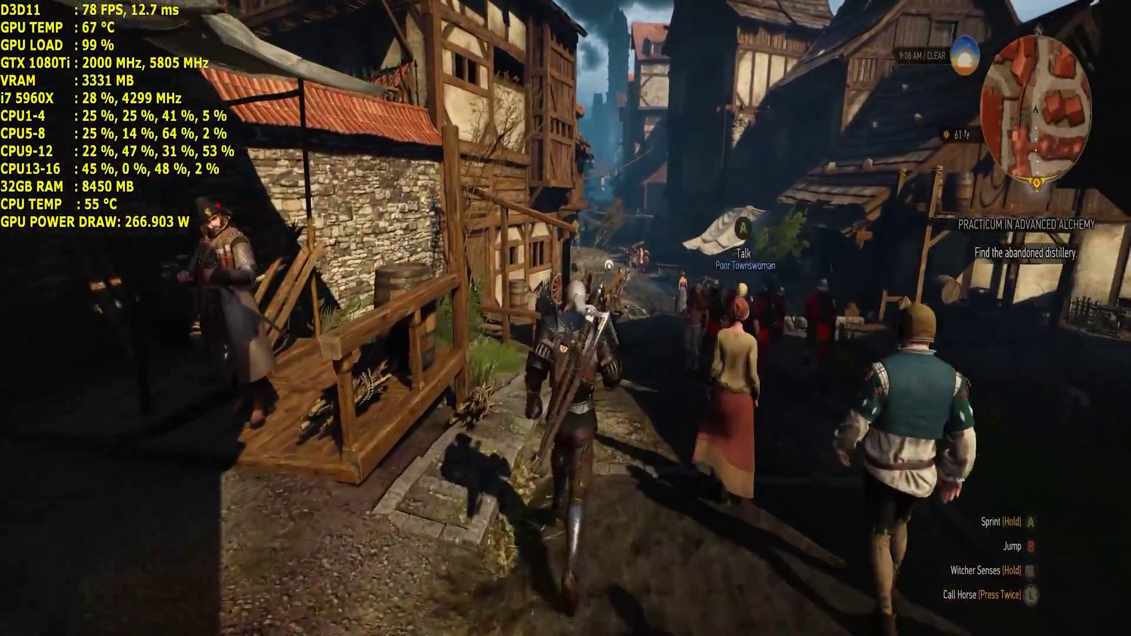
{"action": "key", "text": "w"}
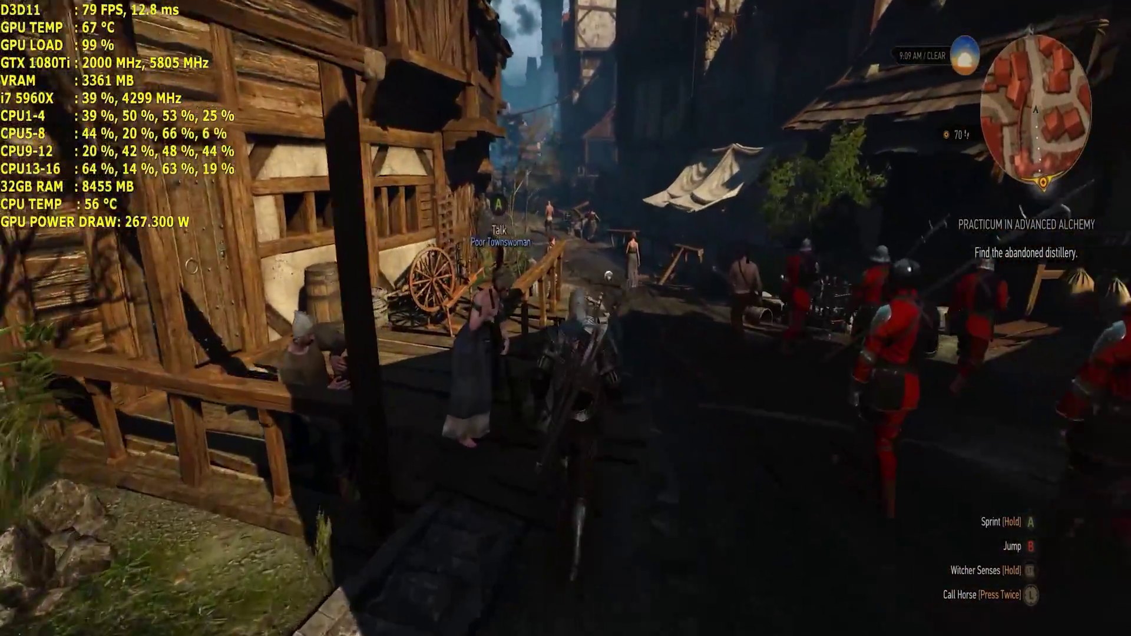
{"action": "key", "text": "w"}
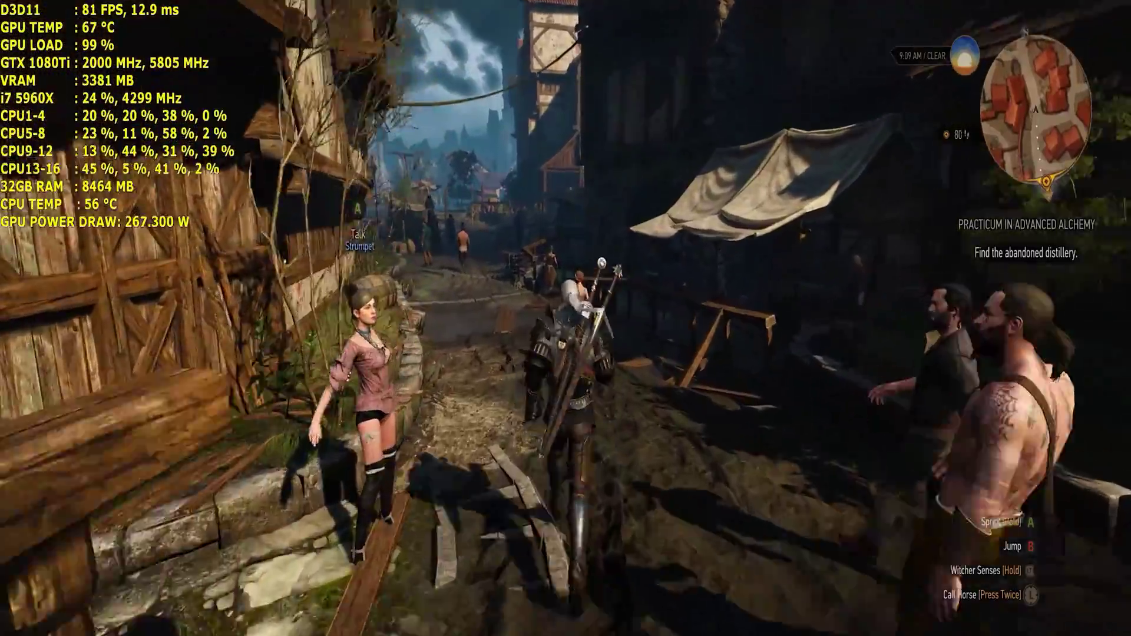
{"action": "key", "text": "w"}
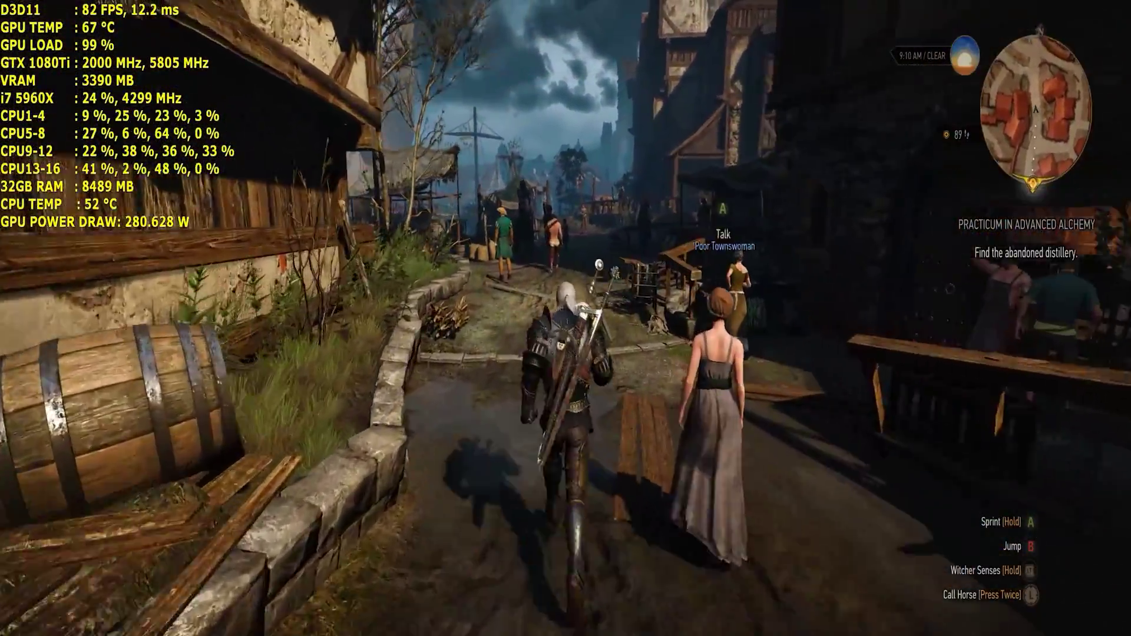
{"action": "key", "text": "w"}
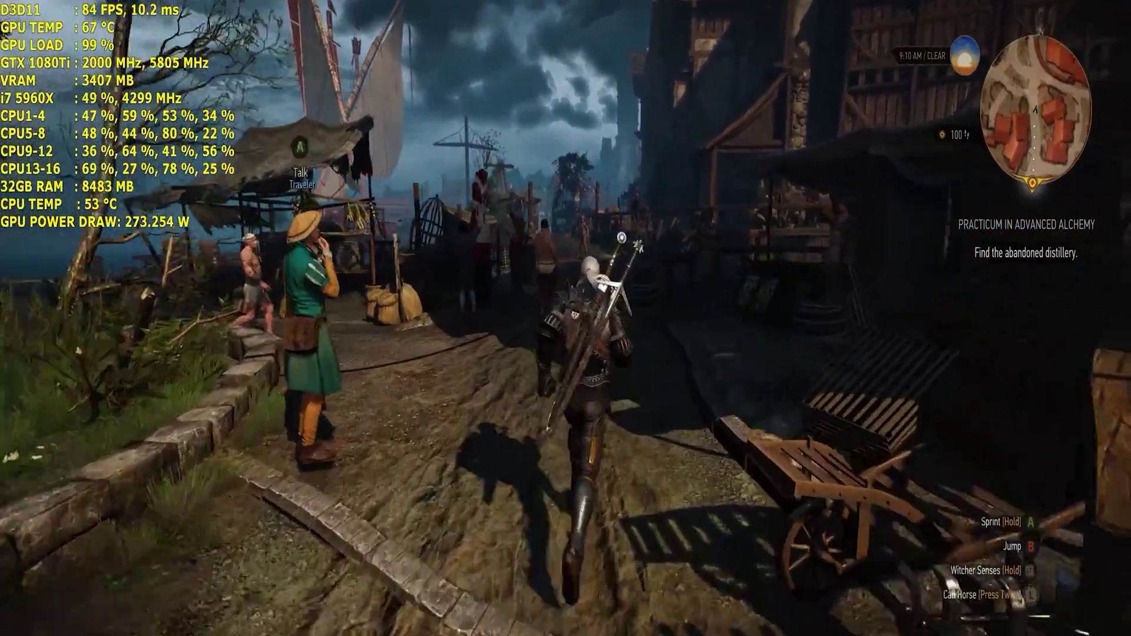
{"action": "key", "text": "w"}
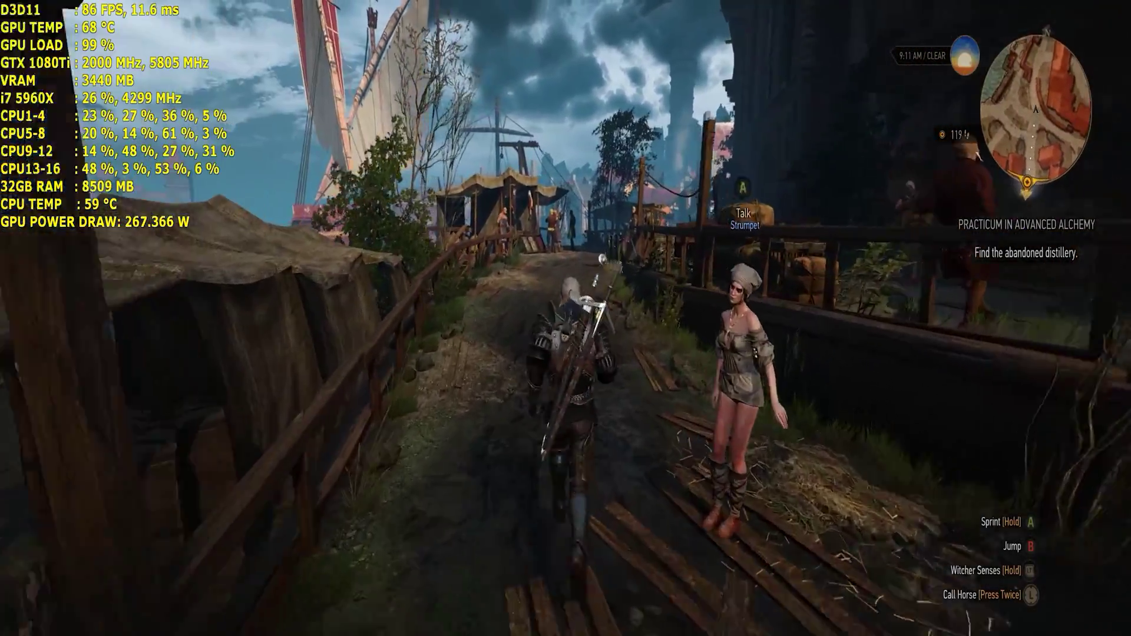
Run Geralt along the dock past the market stalls toward the Townsman
{"action": "key", "text": "w"}
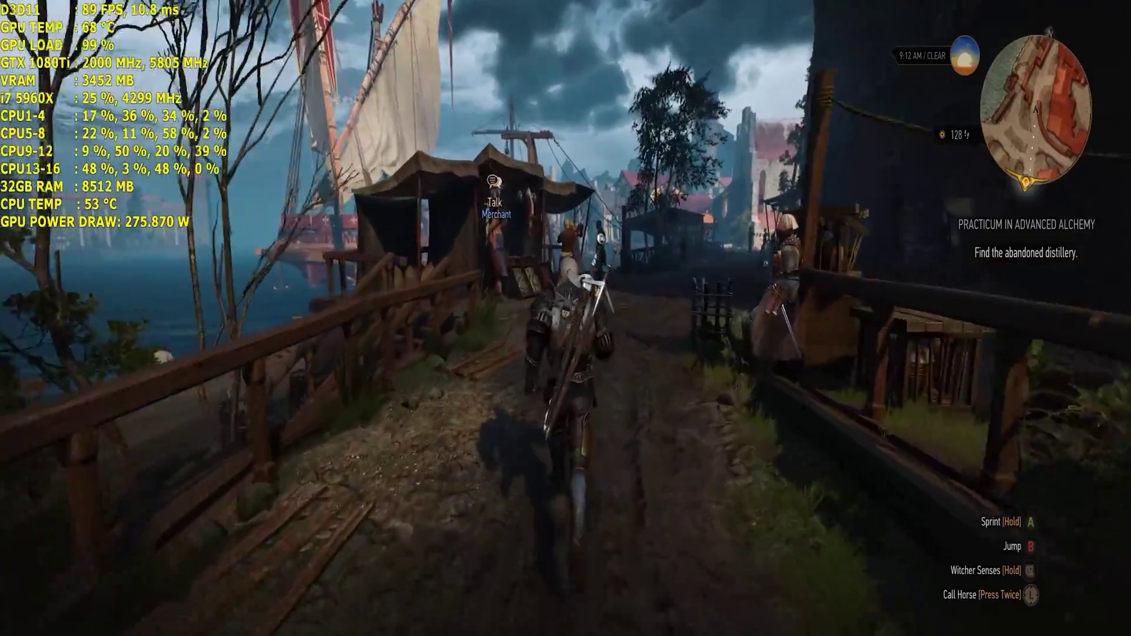
{"action": "key", "text": "w"}
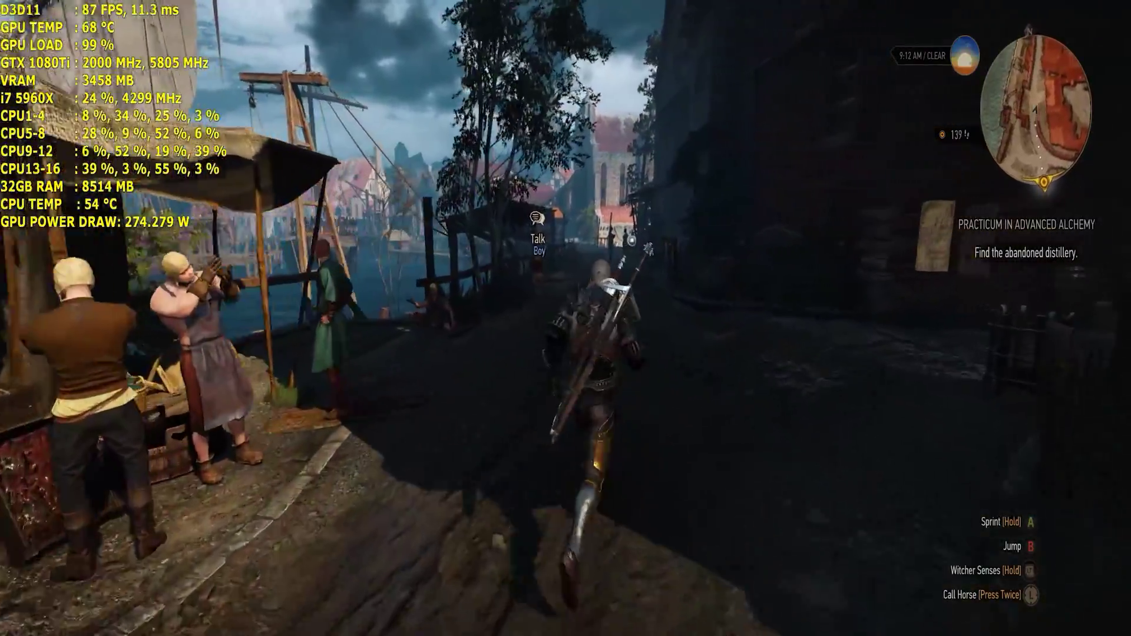
{"action": "key", "text": "w"}
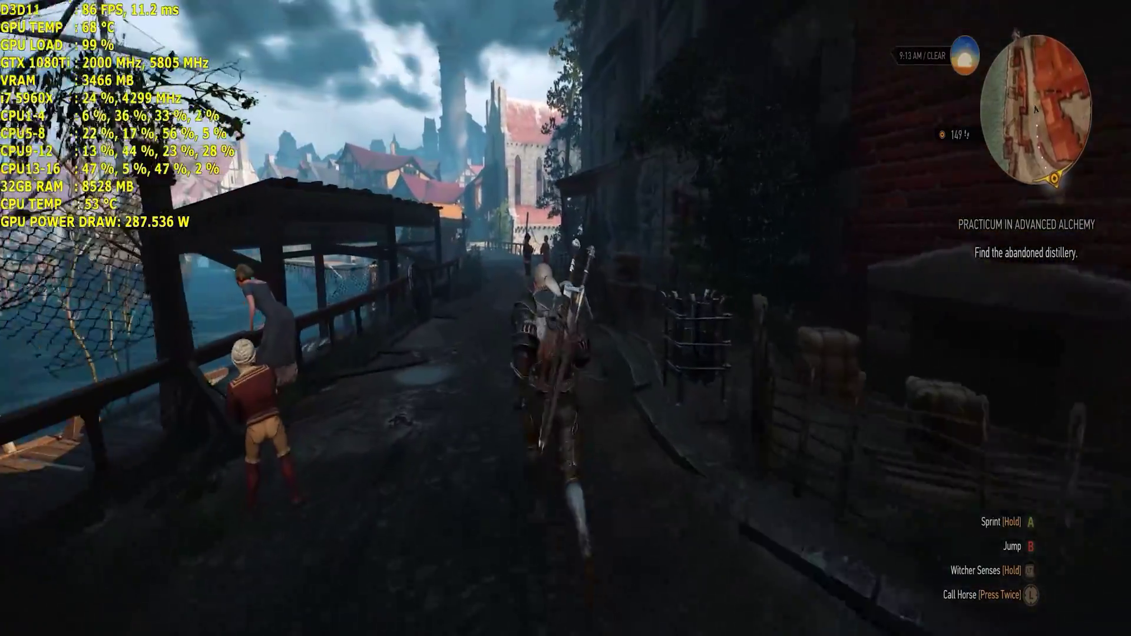
{"action": "key", "text": "w"}
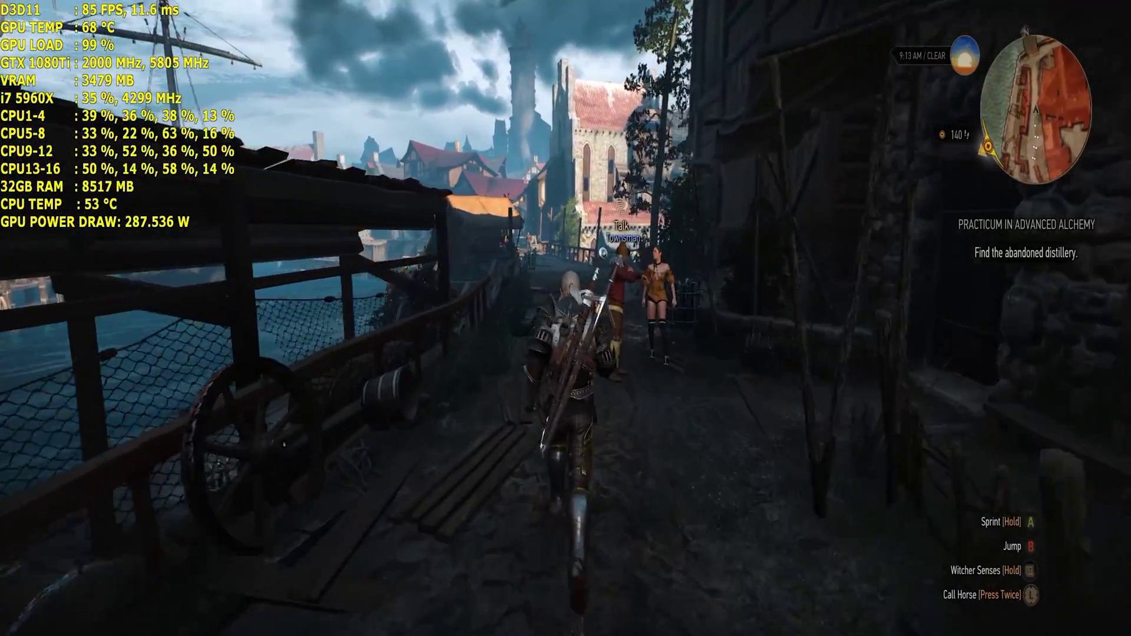
{"action": "key", "text": "w"}
{"action": "key", "text": "w"}
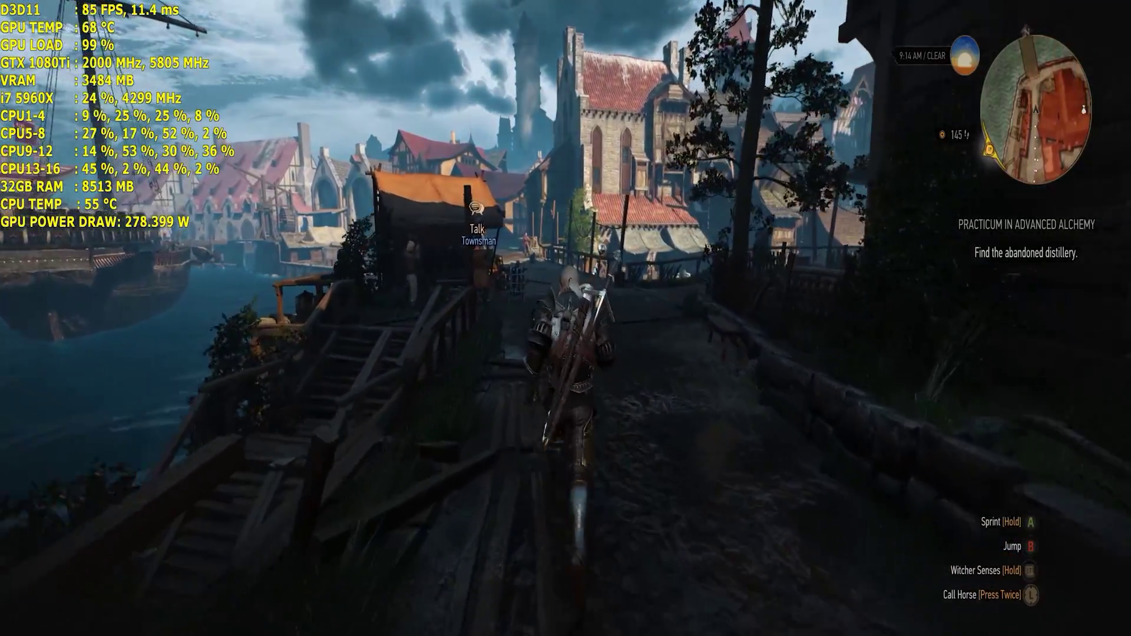
{"action": "key", "text": "w"}
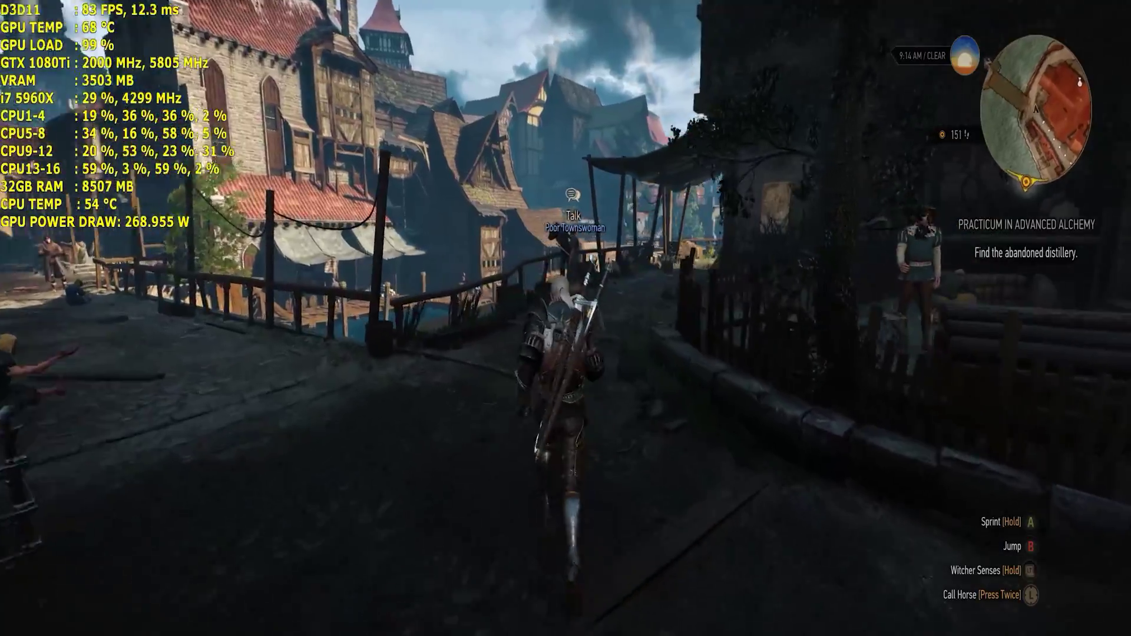
{"action": "key", "text": "w"}
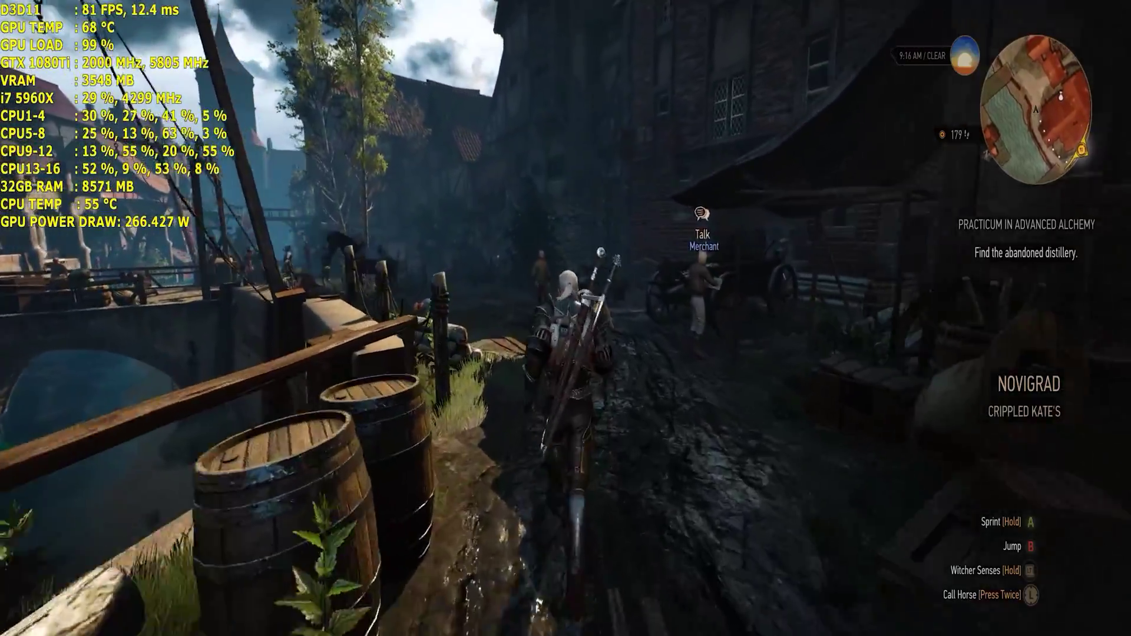
Run Geralt down the village path toward the boardwalk, watching GPU POWER DRAW near 282 W
{"action": "key", "text": "w"}
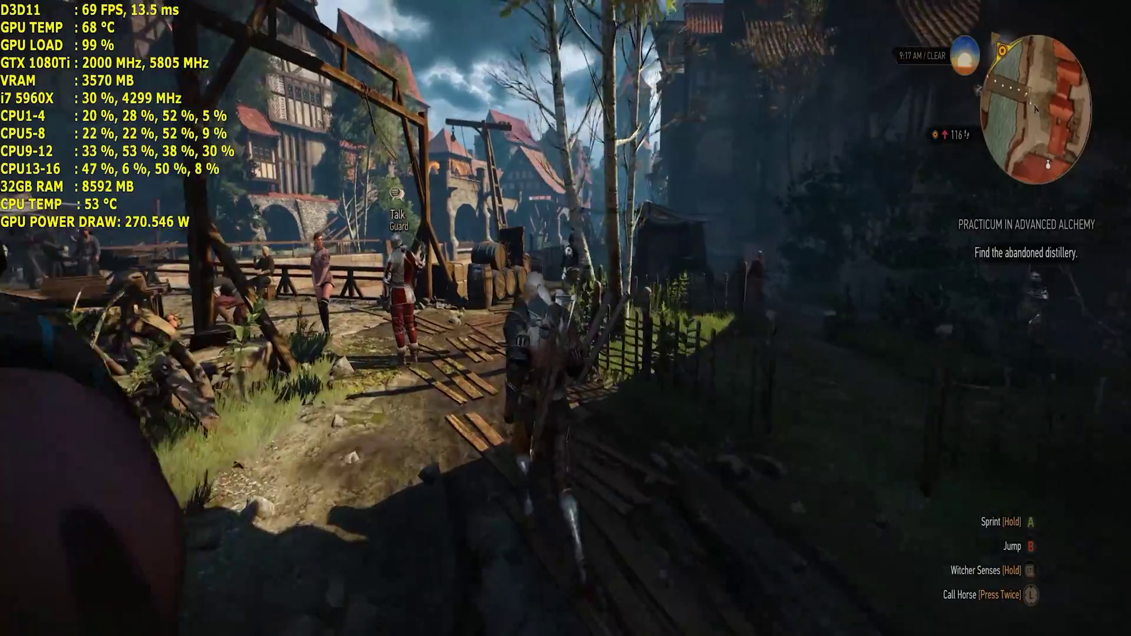
{"action": "key", "text": "w"}
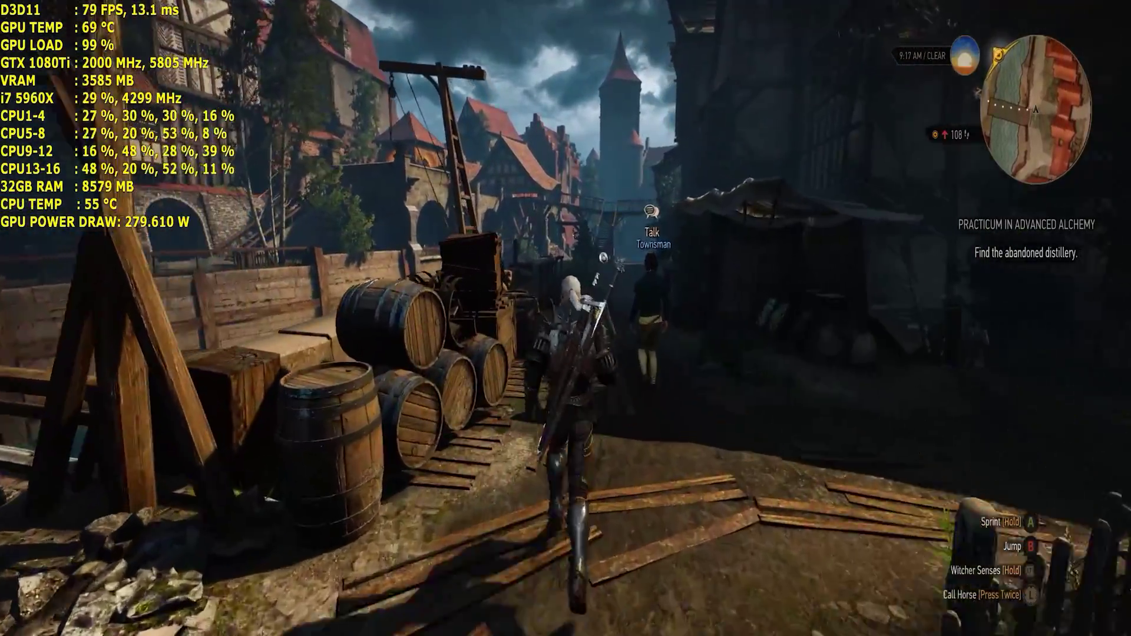
{"action": "key", "text": "w"}
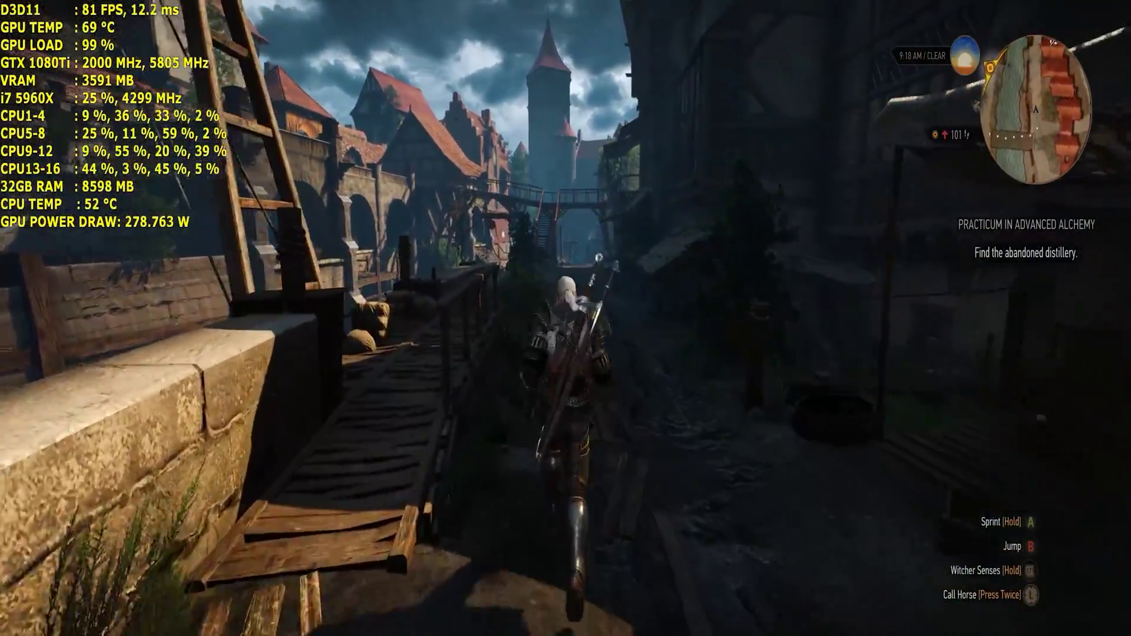
{"action": "key", "text": "w"}
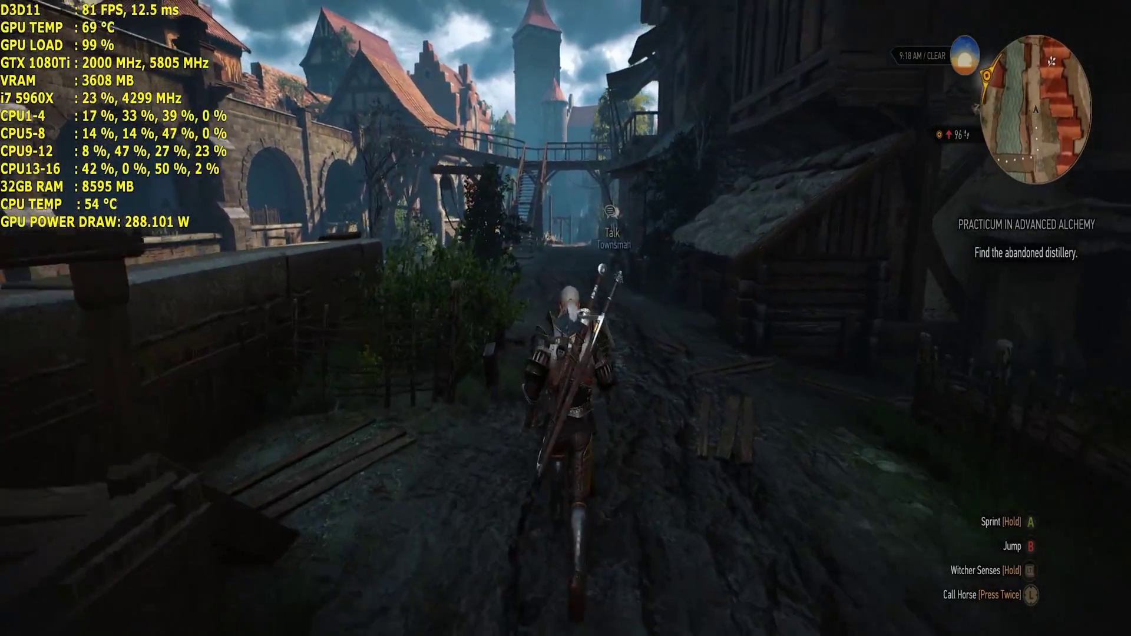
{"action": "key", "text": "w"}
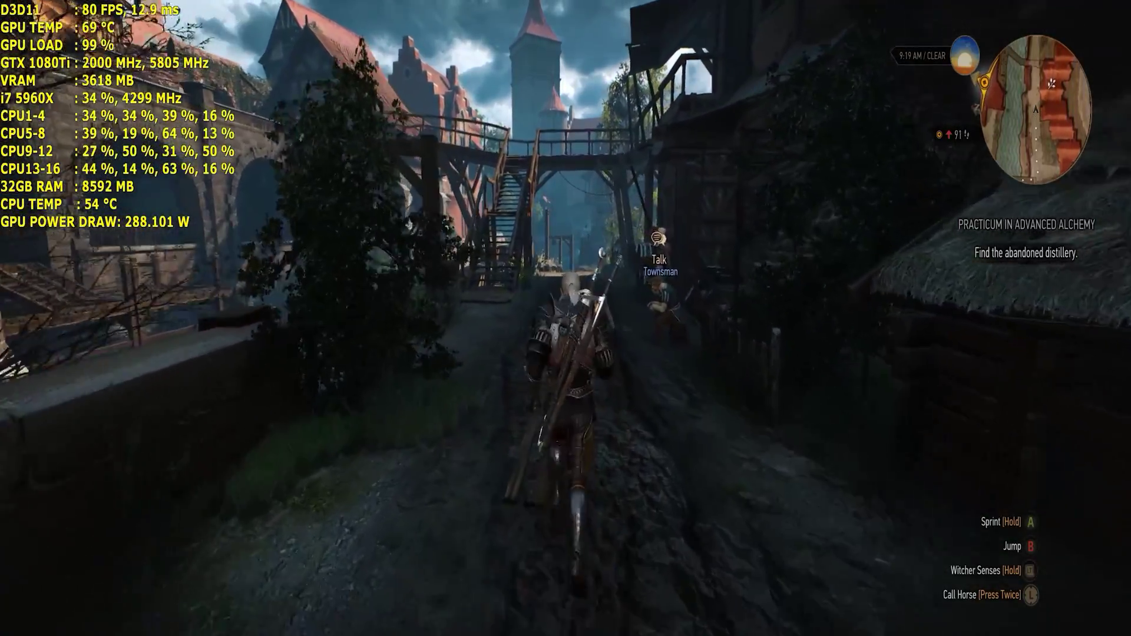
{"action": "key", "text": "w"}
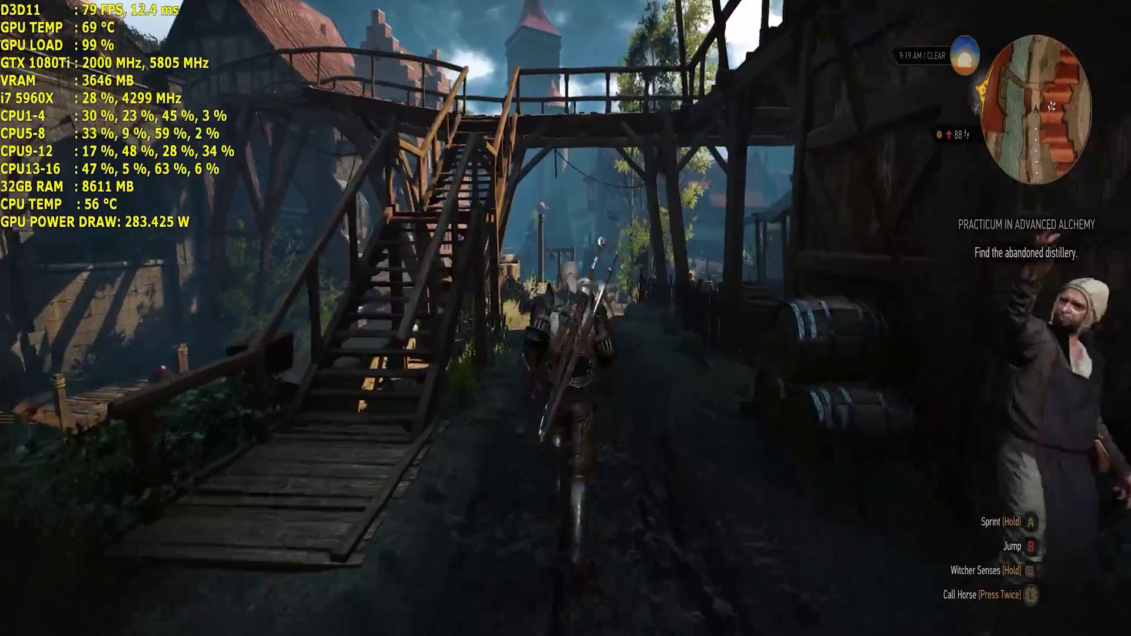
{"action": "key", "text": "w"}
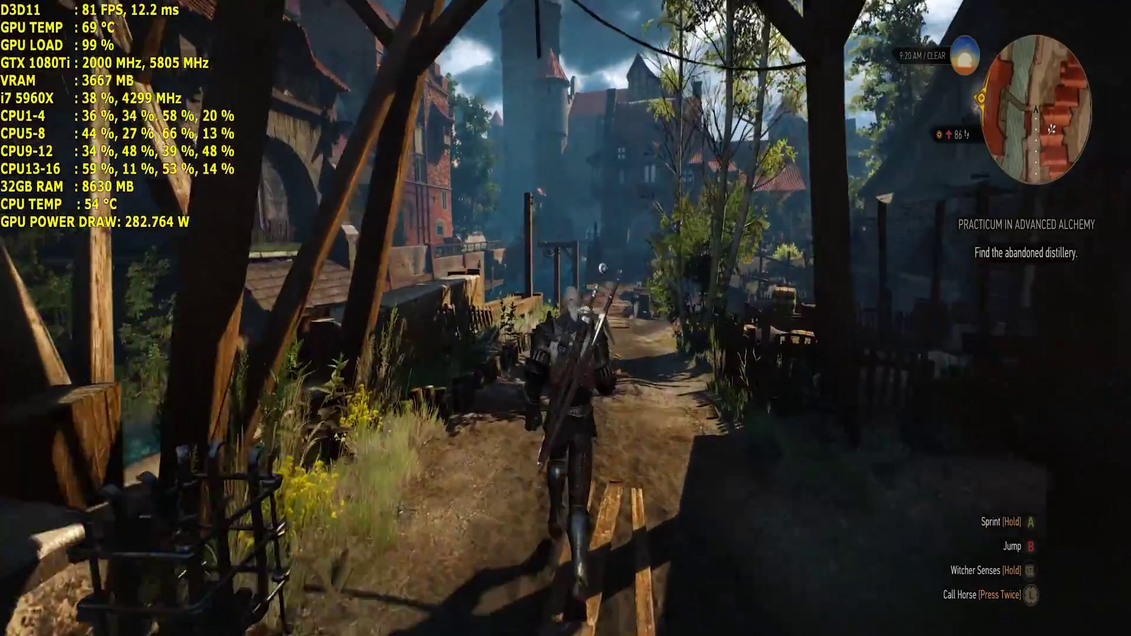
{"action": "key", "text": "w"}
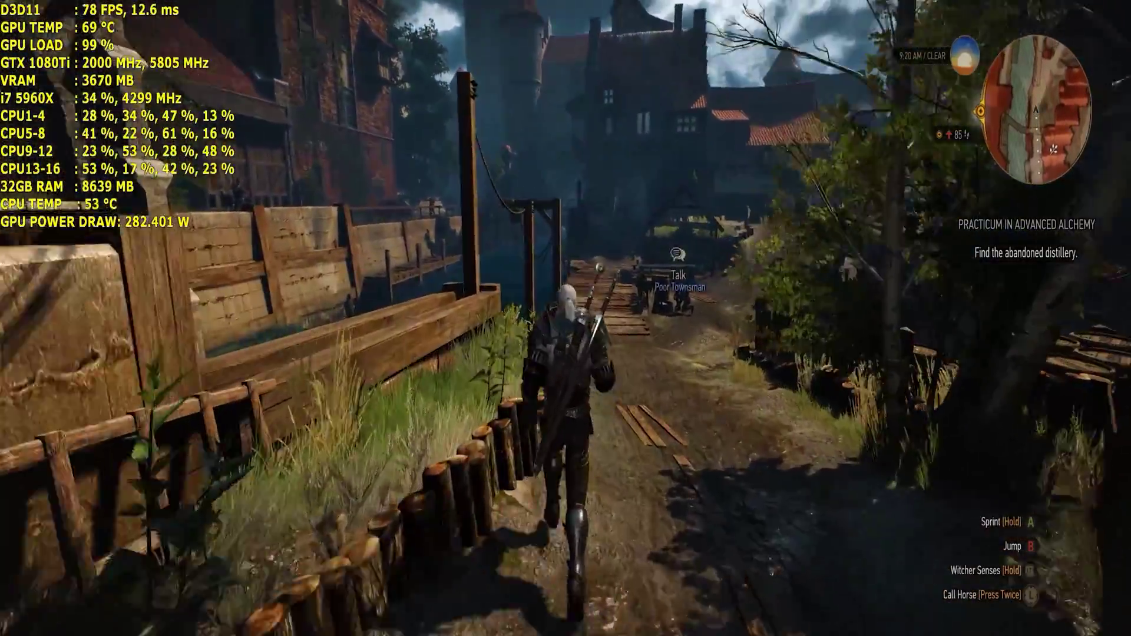
{"action": "key", "text": "w"}
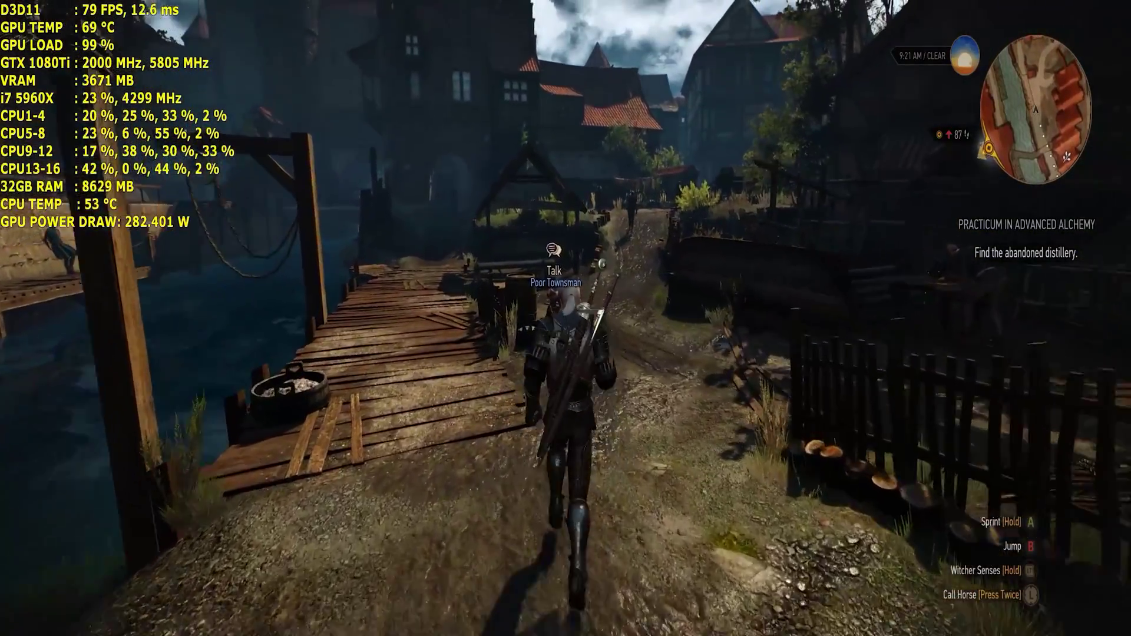
{"action": "key", "text": "w"}
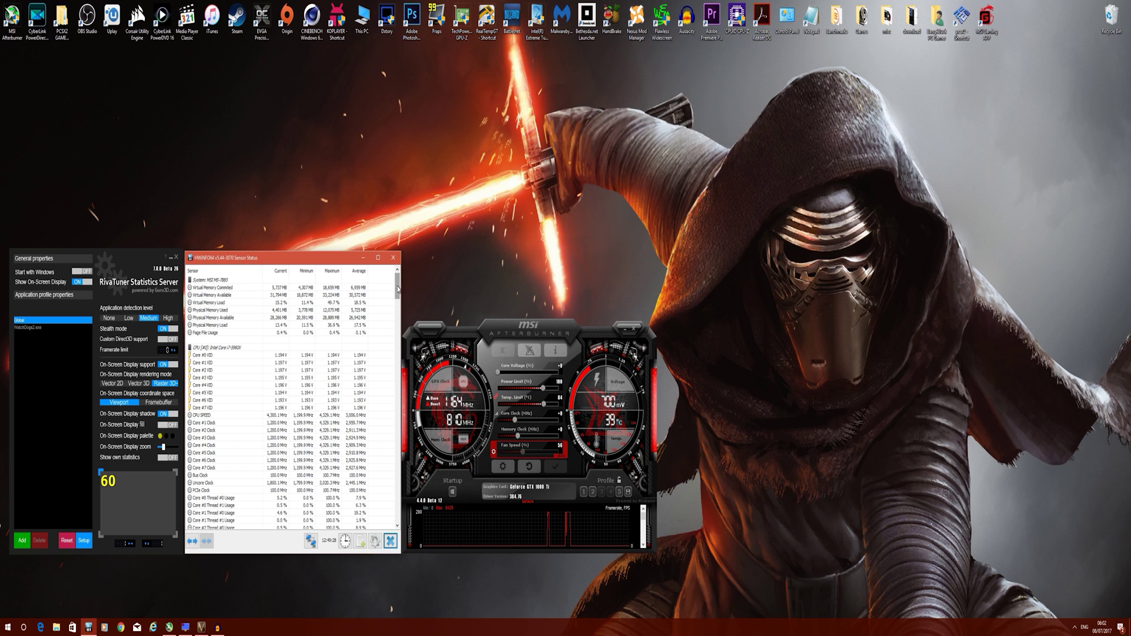
{"action": "mouse_move", "coordinate": [398, 287]}
{"action": "left_mouse_down"}
{"action": "mouse_move", "coordinate": [389, 356]}
{"action": "mouse_move", "coordinate": [394, 284]}
{"action": "left_mouse_up"}
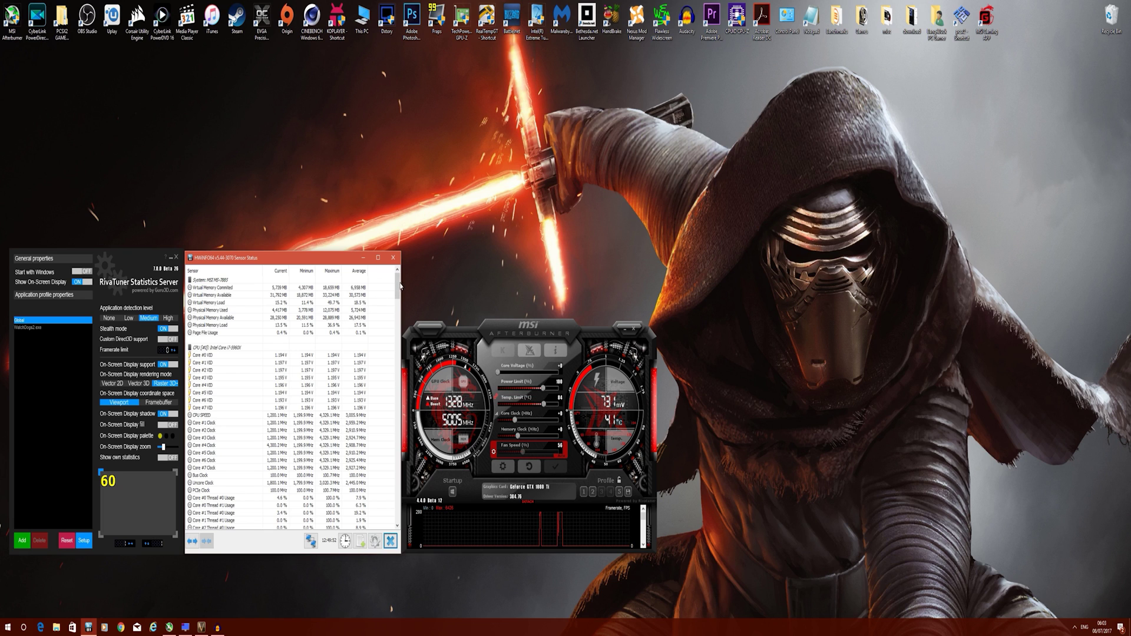
Scroll the HWiNFO64 sensor list down to the GPU [#0] readings, including GPU Power
{"action": "scroll", "coordinate": [392, 307], "scroll_direction": "down", "scroll_amount": 9}
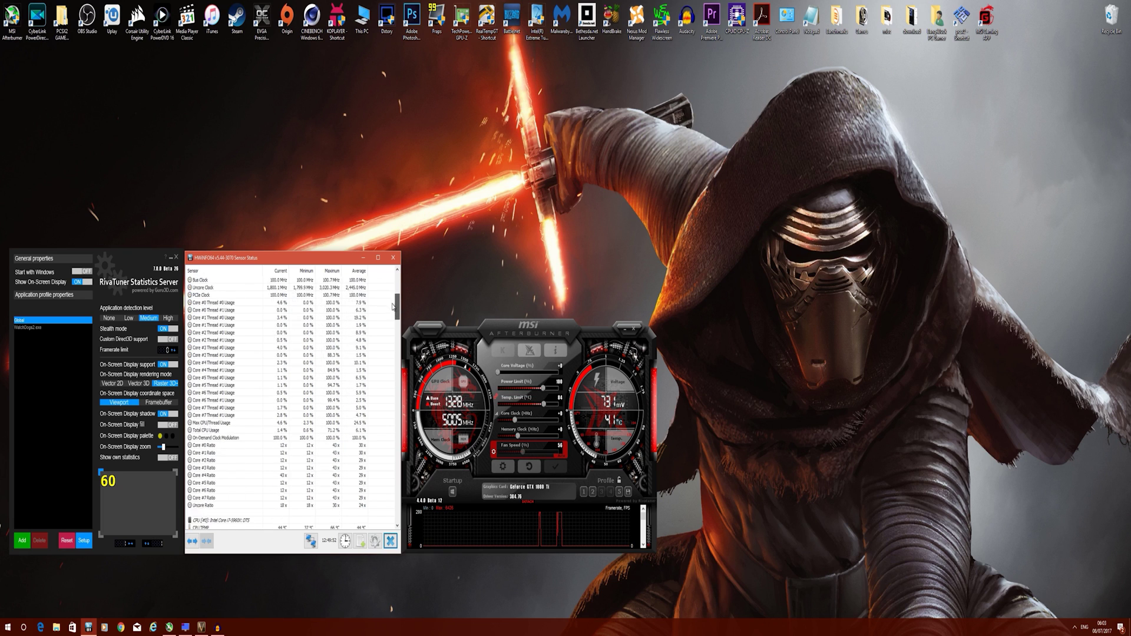
{"action": "scroll", "coordinate": [392, 307], "scroll_direction": "down", "scroll_amount": 15}
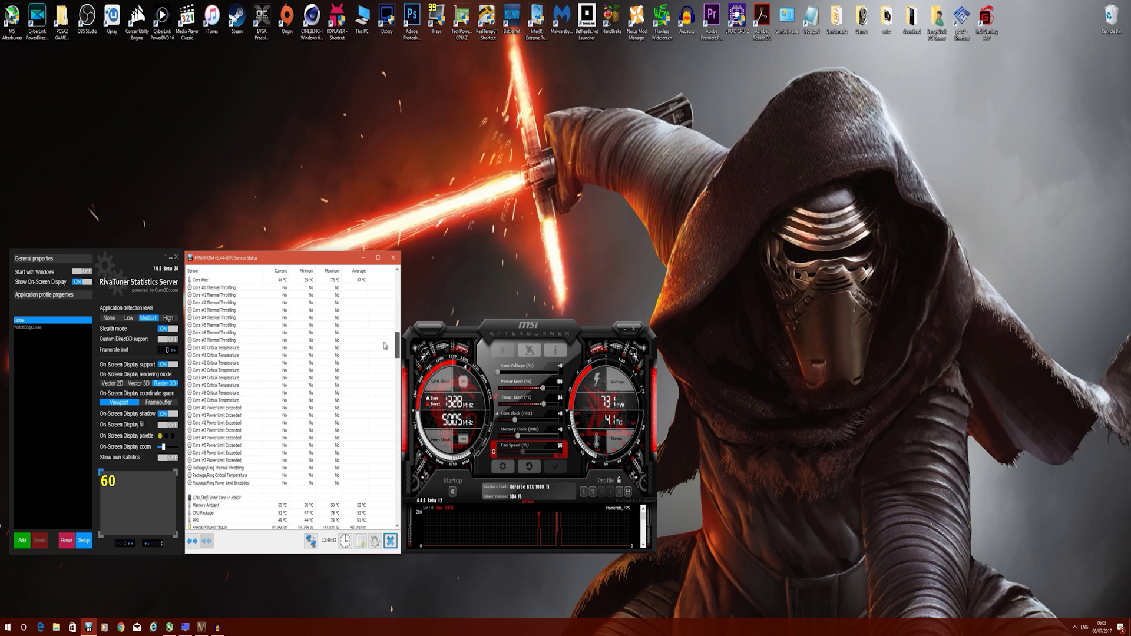
{"action": "scroll", "coordinate": [384, 347], "scroll_direction": "down", "scroll_amount": 15}
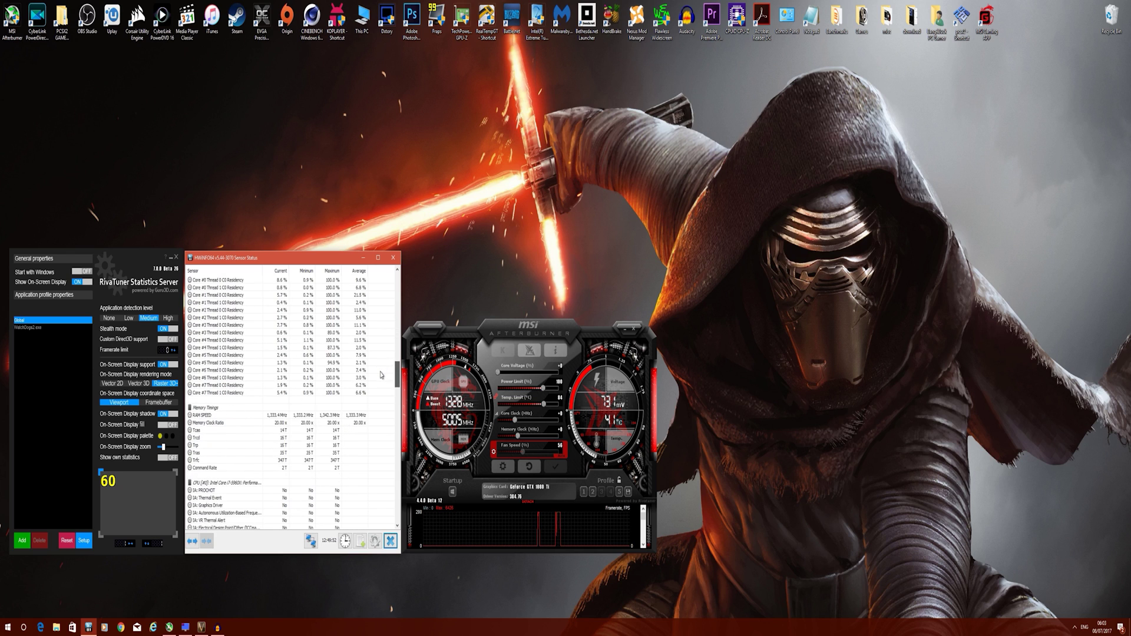
{"action": "scroll", "coordinate": [381, 375], "scroll_direction": "down", "scroll_amount": 10}
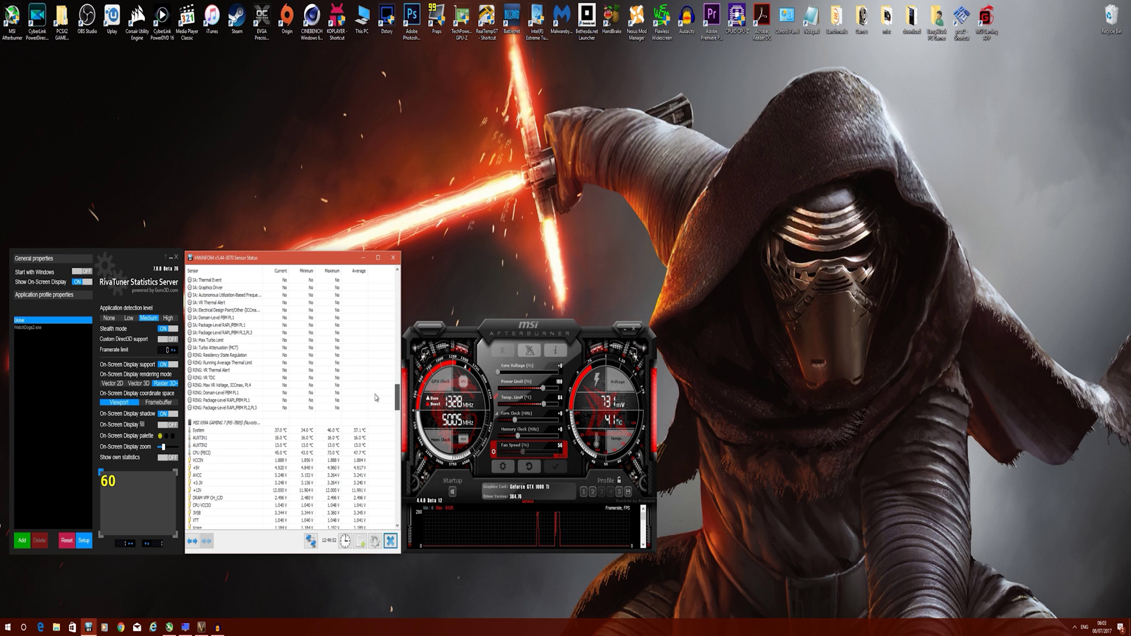
{"action": "scroll", "coordinate": [376, 398], "scroll_direction": "down", "scroll_amount": 9}
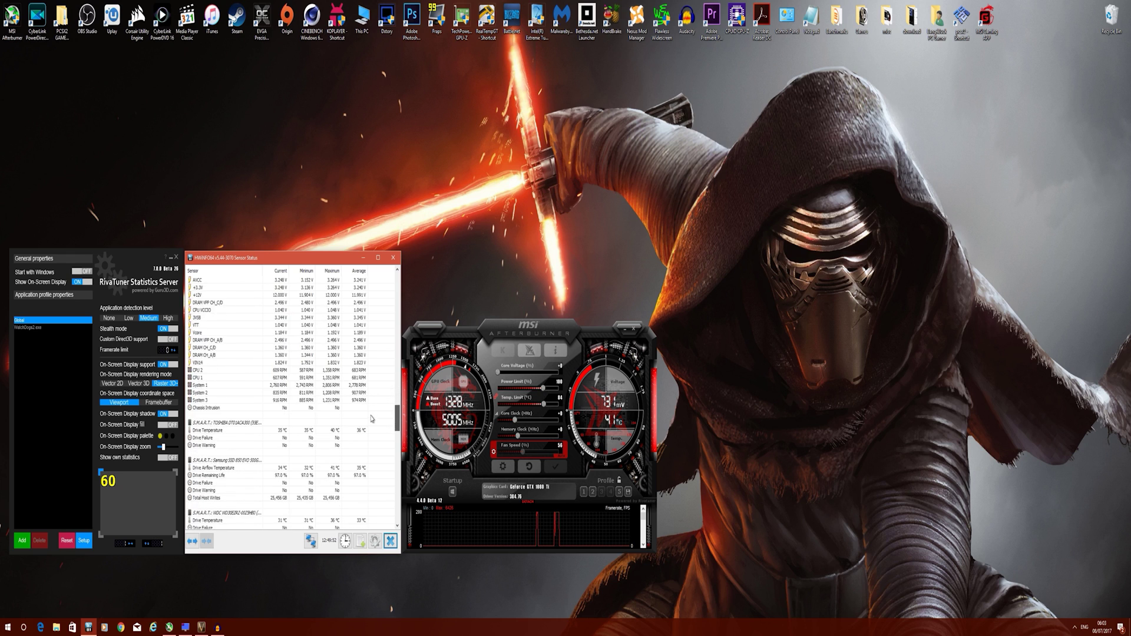
{"action": "scroll", "coordinate": [371, 420], "scroll_direction": "down", "scroll_amount": 9}
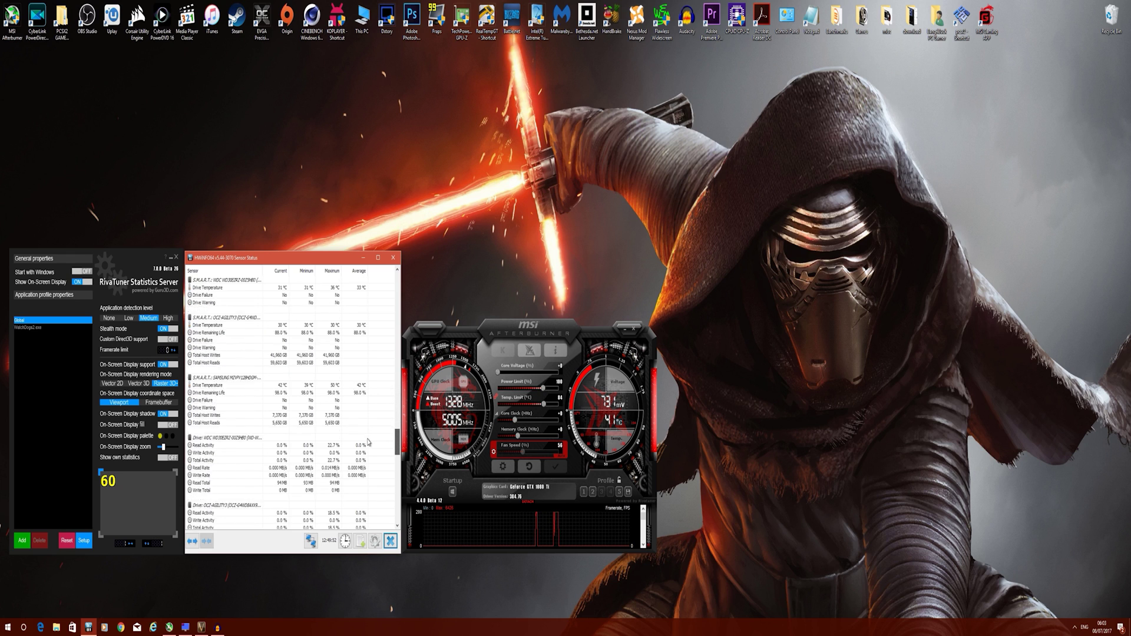
{"action": "scroll", "coordinate": [369, 442], "scroll_direction": "down", "scroll_amount": 10}
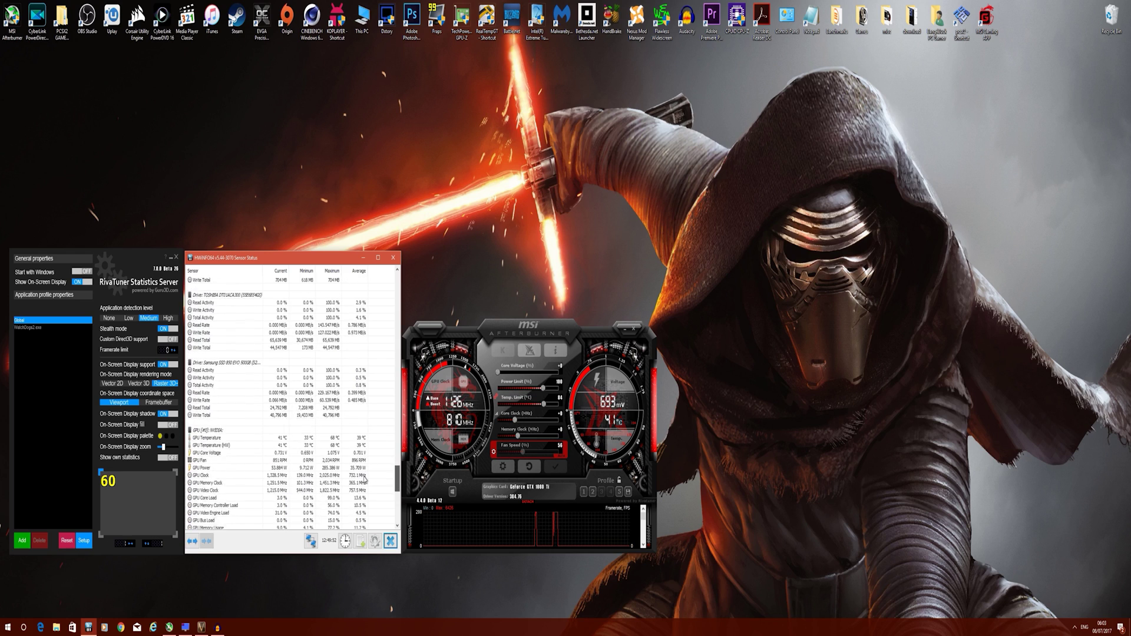
{"action": "scroll", "coordinate": [365, 480], "scroll_direction": "down", "scroll_amount": 1}
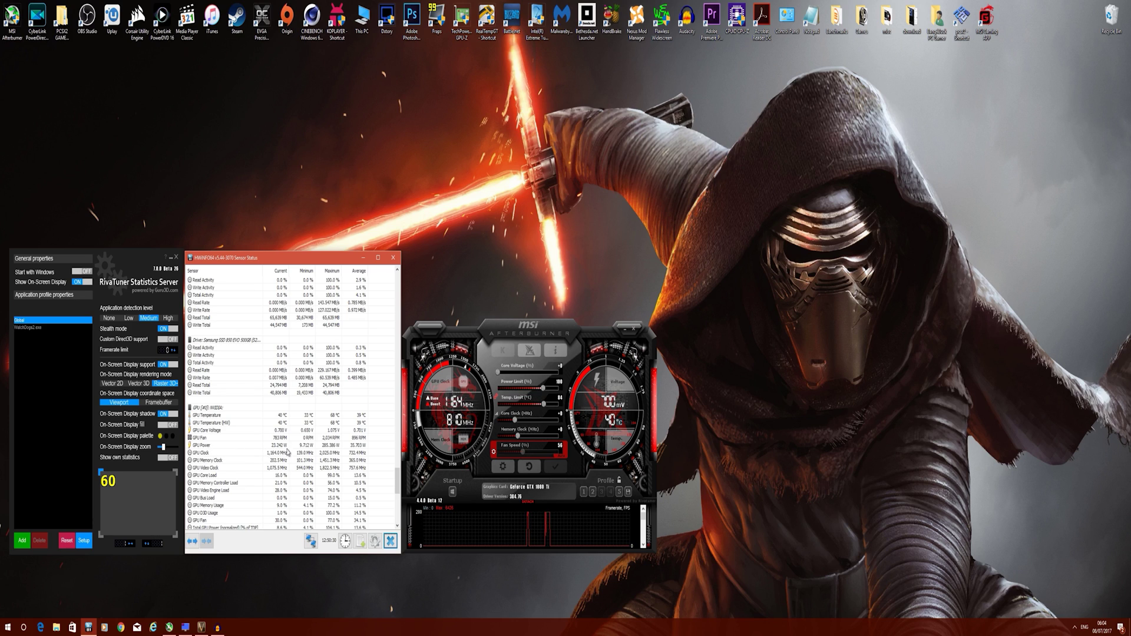
Open a live GPU Power graph and shift its window slightly down and right
{"action": "double_click", "coordinate": [312, 446]}
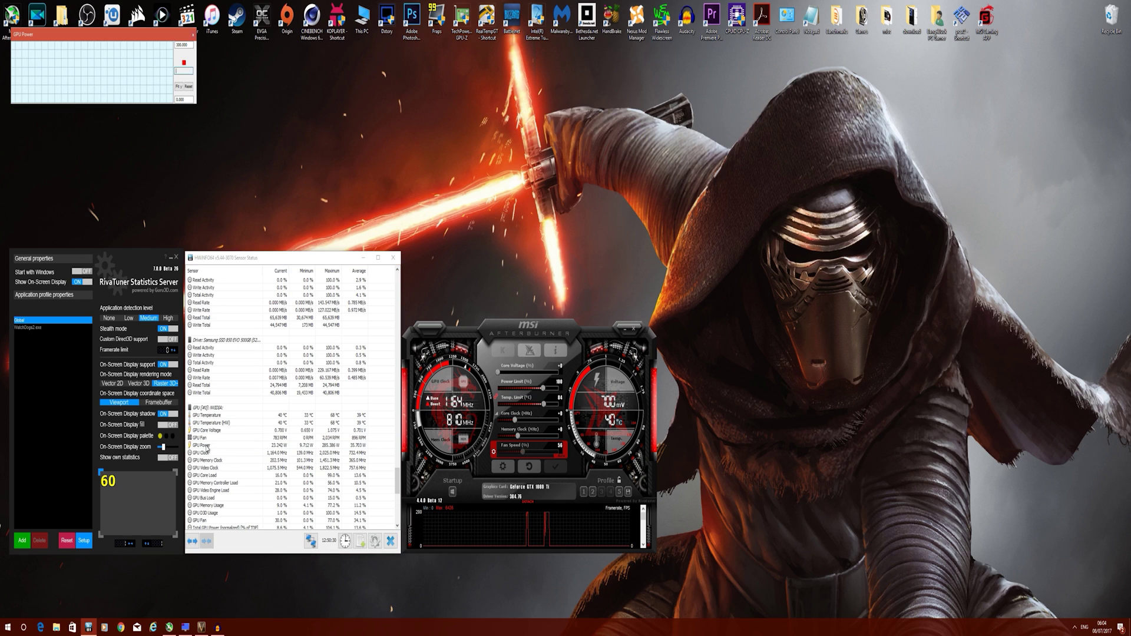
{"action": "left_click_drag", "start_coordinate": [115, 34], "coordinate": [134, 72]}
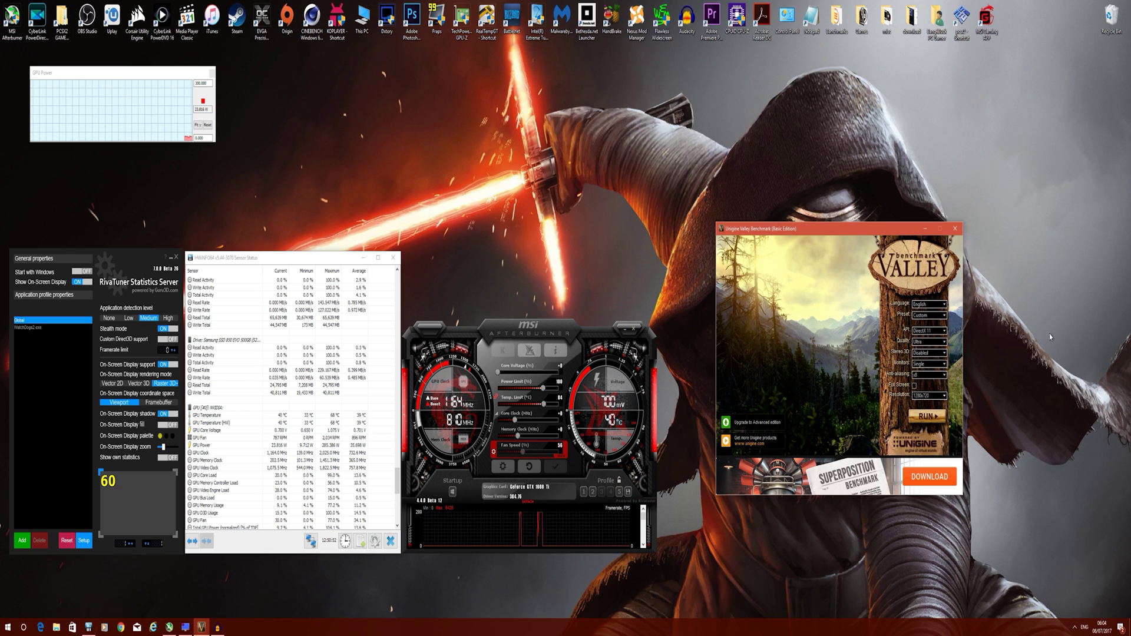
Run the Valley benchmark at the top right, watch the GPU Power graph spike, then close it
{"action": "left_click", "coordinate": [924, 416]}
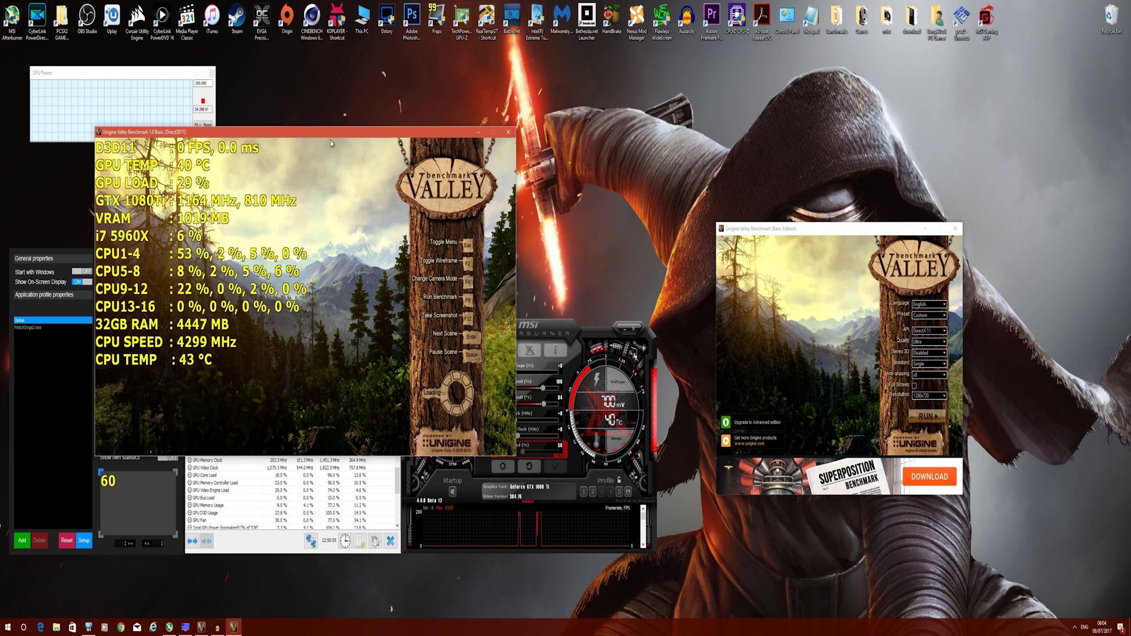
{"action": "left_click_drag", "start_coordinate": [245, 131], "coordinate": [810, 19]}
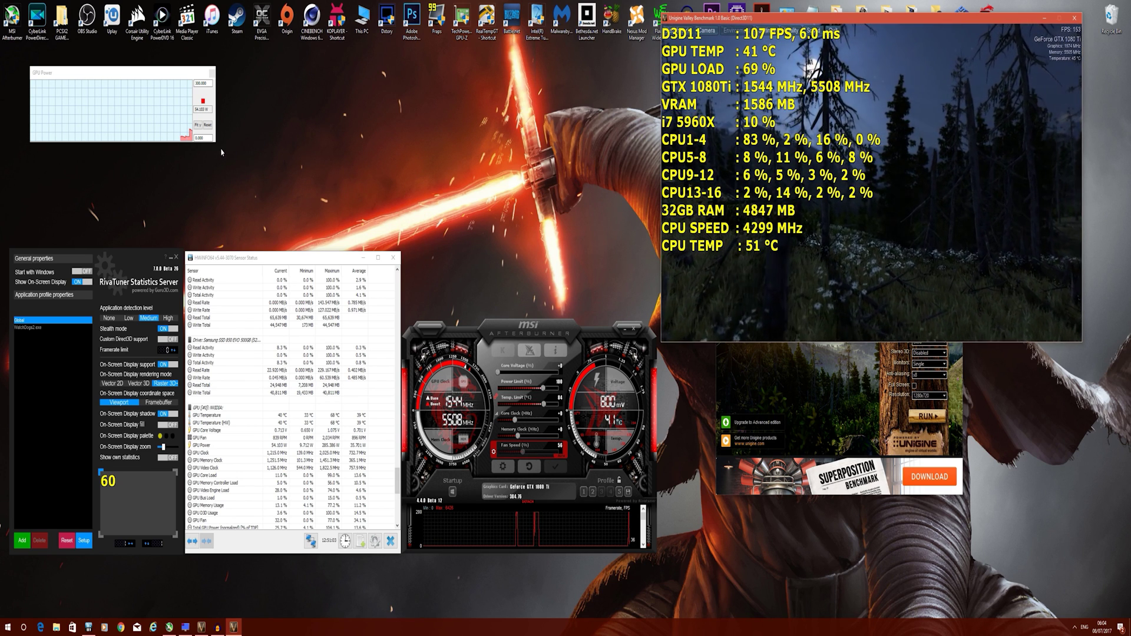
{"action": "left_click", "coordinate": [199, 102]}
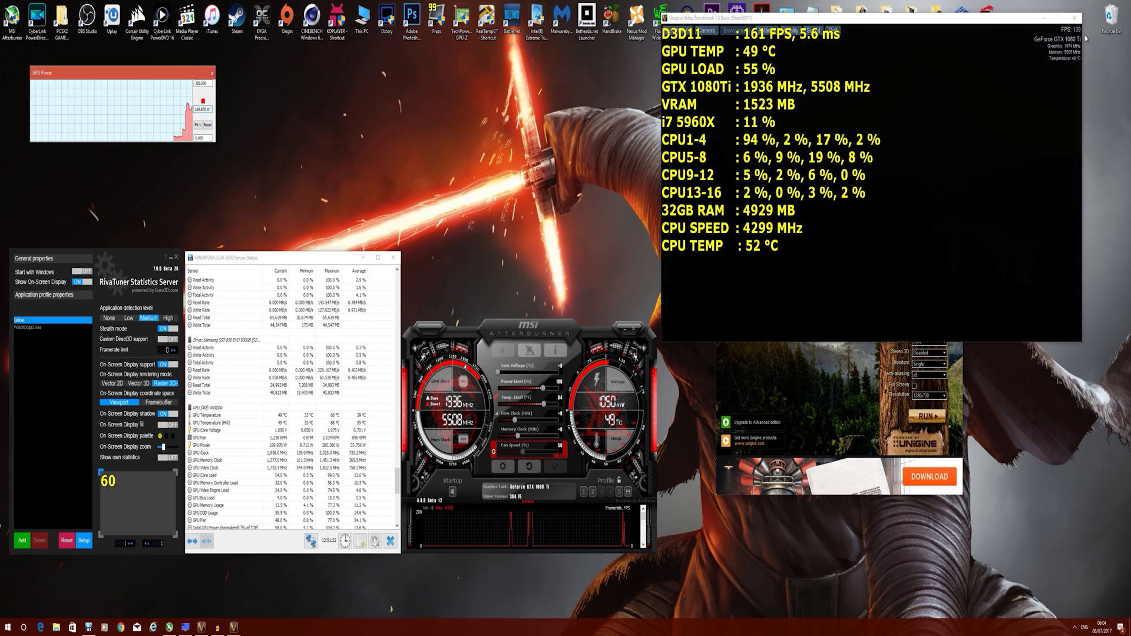
{"action": "left_click", "coordinate": [1045, 47]}
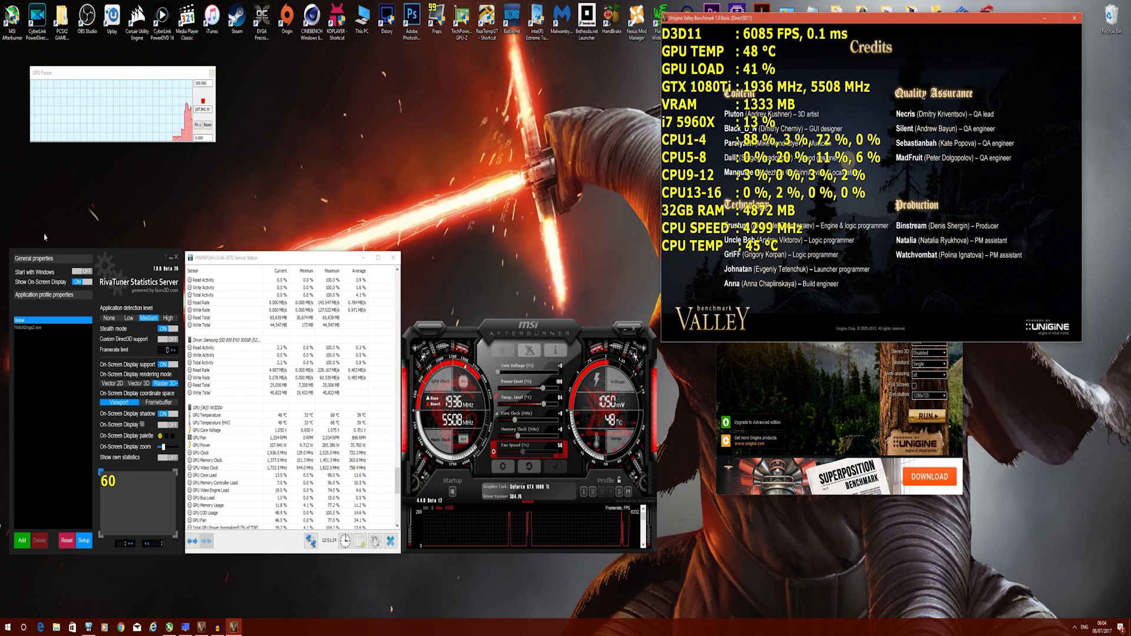
{"action": "left_click", "coordinate": [208, 446]}
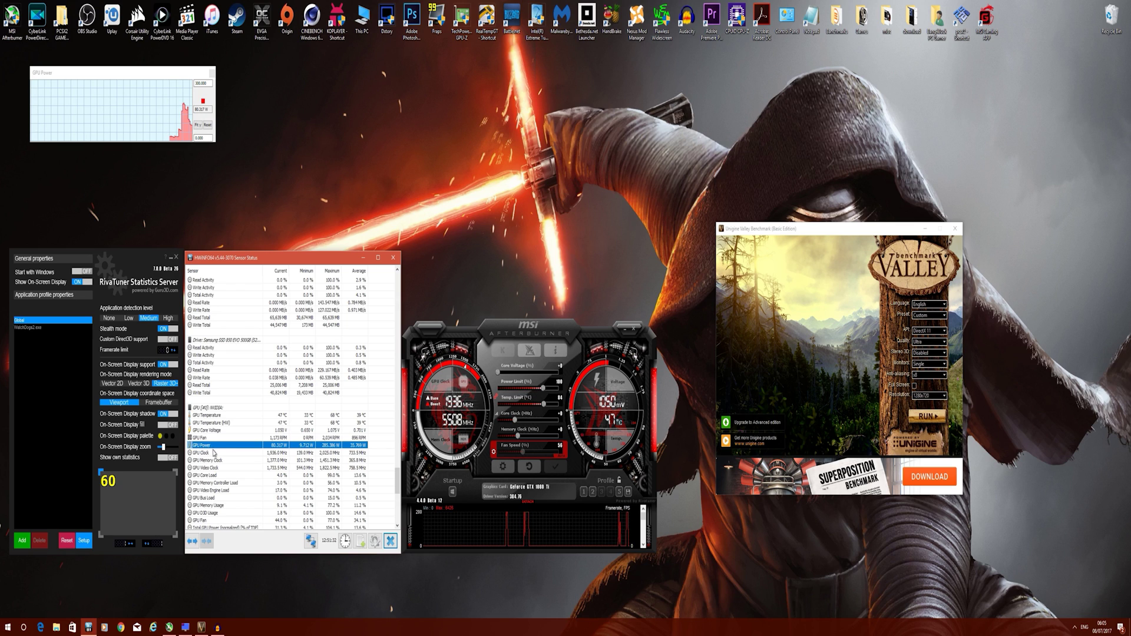
Open HWiNFO64 Sensor Settings on the Custom tab and scroll to the GPU [#0] NVIDIA entries
{"action": "left_click", "coordinate": [376, 541]}
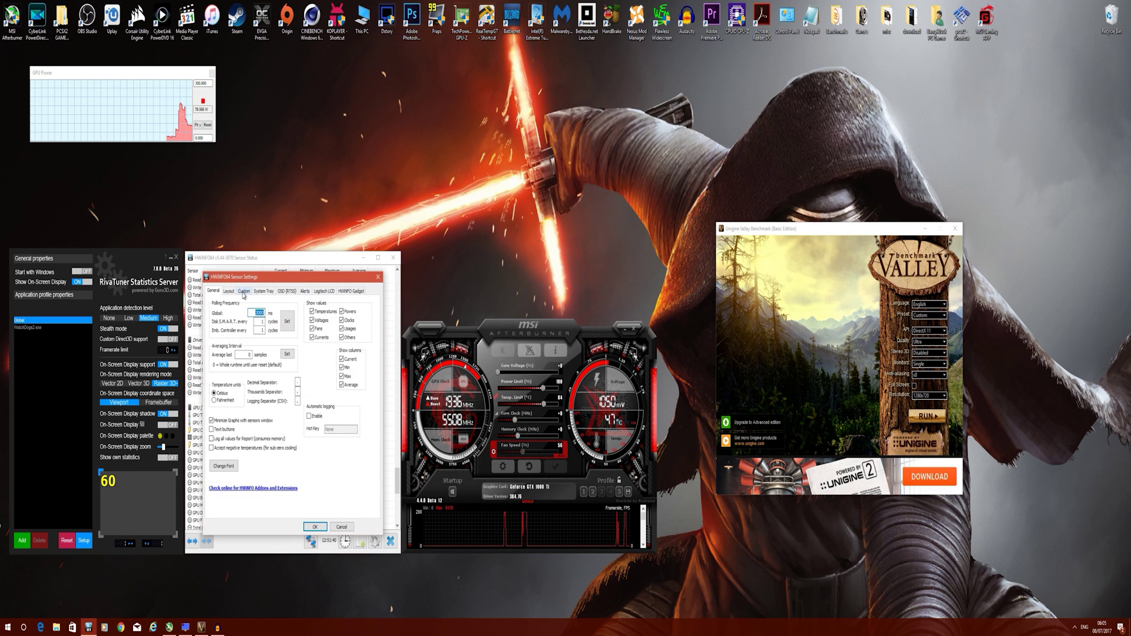
{"action": "left_click_drag", "start_coordinate": [258, 281], "coordinate": [482, 63]}
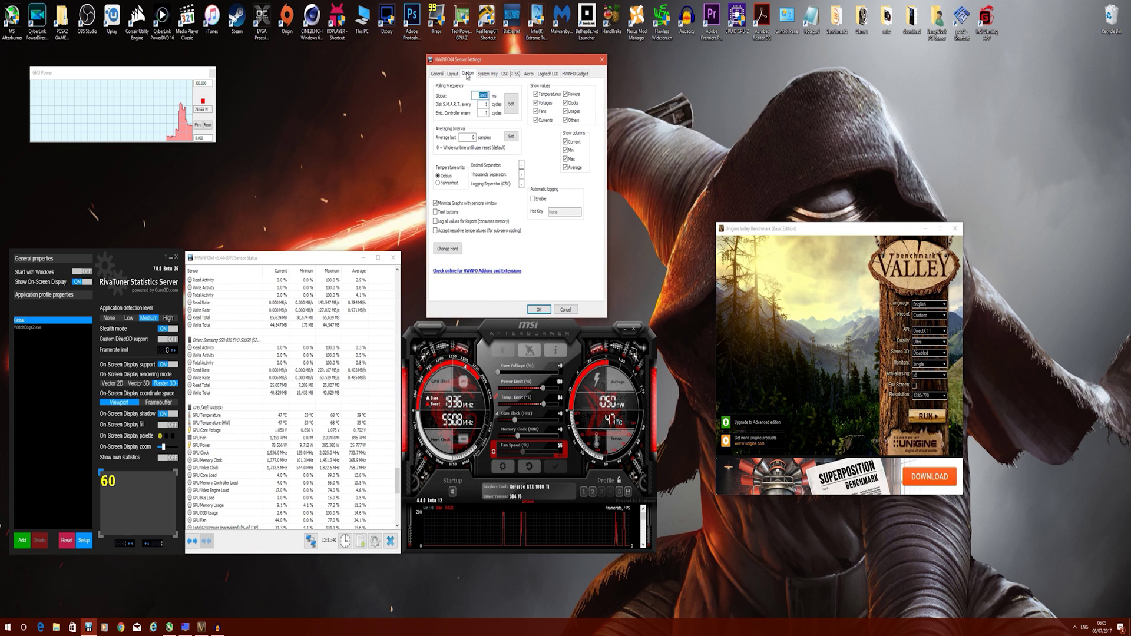
{"action": "left_click", "coordinate": [467, 74]}
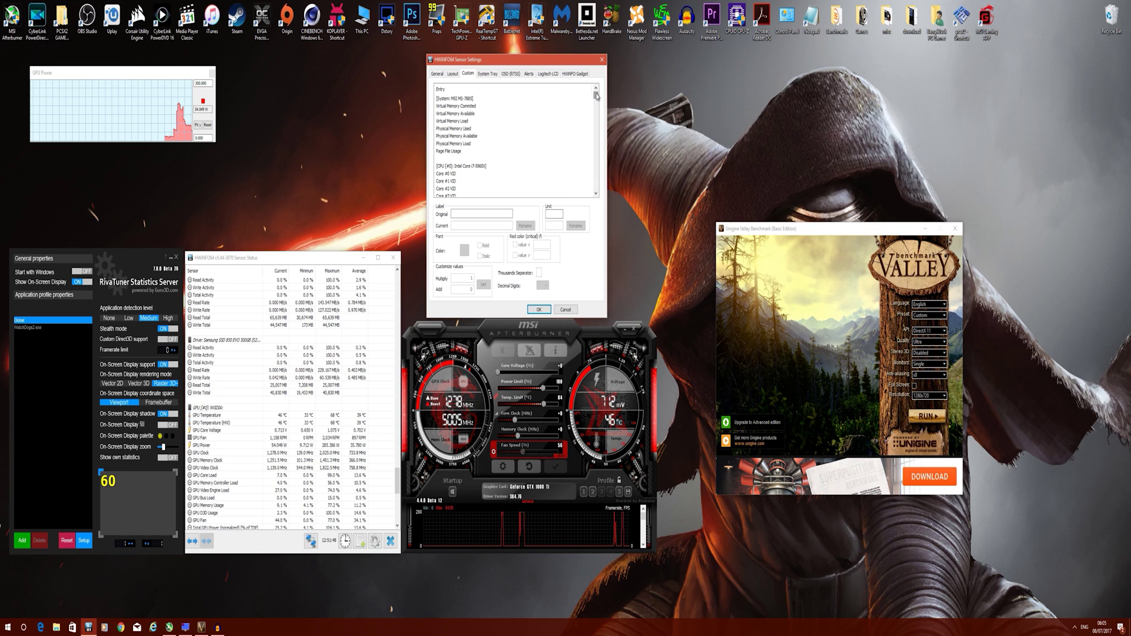
{"action": "left_click_drag", "start_coordinate": [597, 97], "coordinate": [597, 126]}
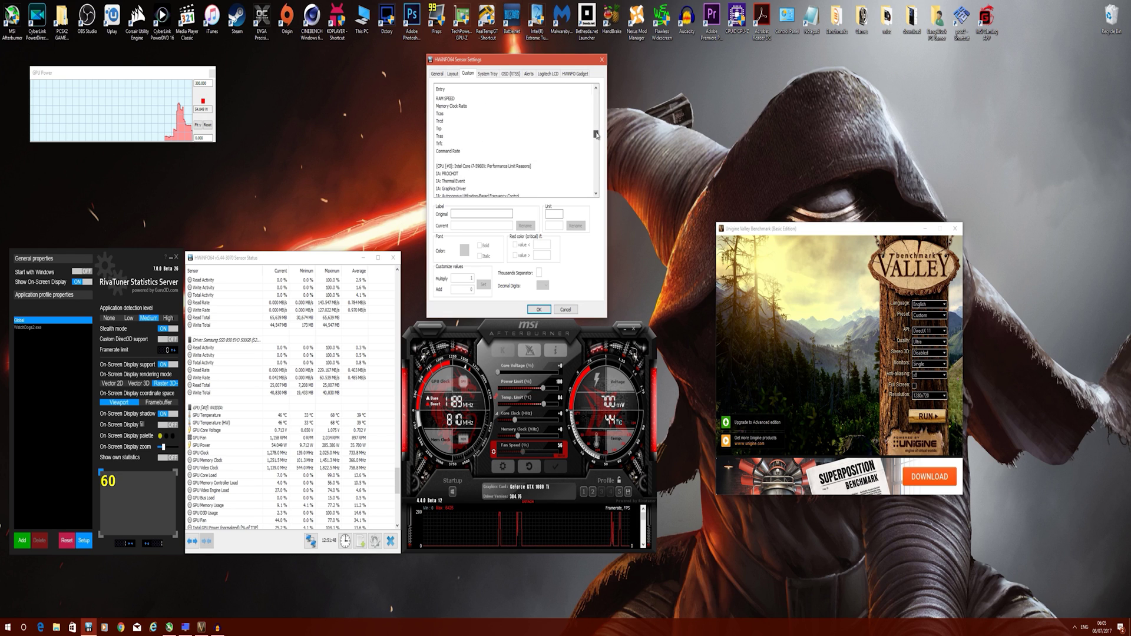
{"action": "left_click_drag", "start_coordinate": [597, 134], "coordinate": [591, 169]}
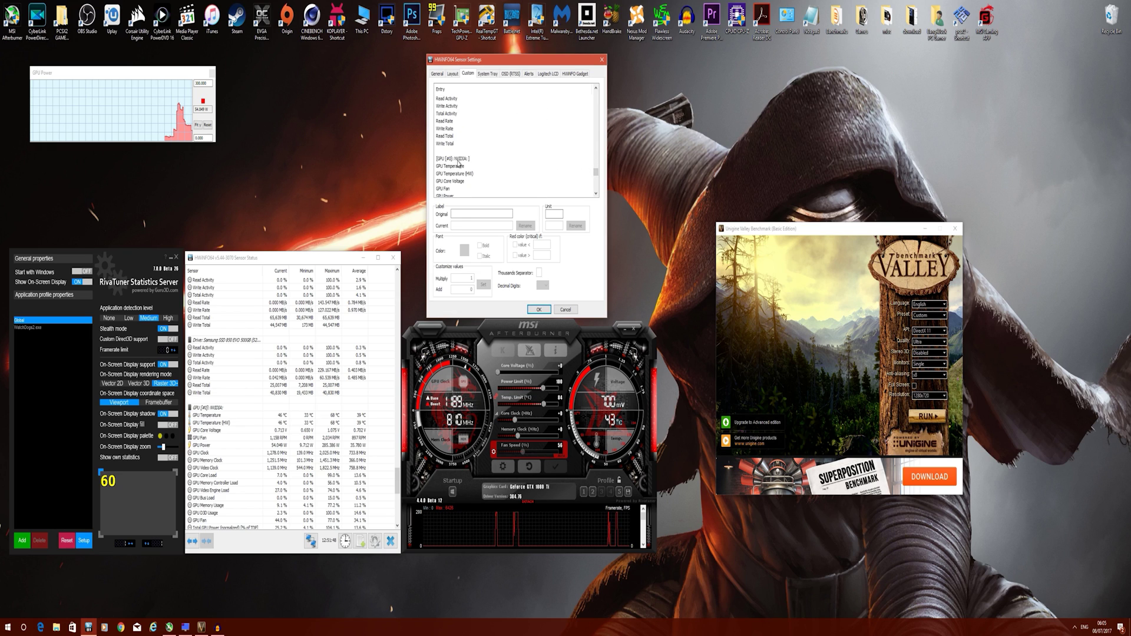
{"action": "left_click", "coordinate": [595, 194]}
{"action": "left_click", "coordinate": [596, 193]}
Rename the GPU Power sensor label to 'GPU POWER DRAW' and confirm with OK
{"action": "left_click", "coordinate": [596, 193]}
{"action": "left_click", "coordinate": [444, 174]}
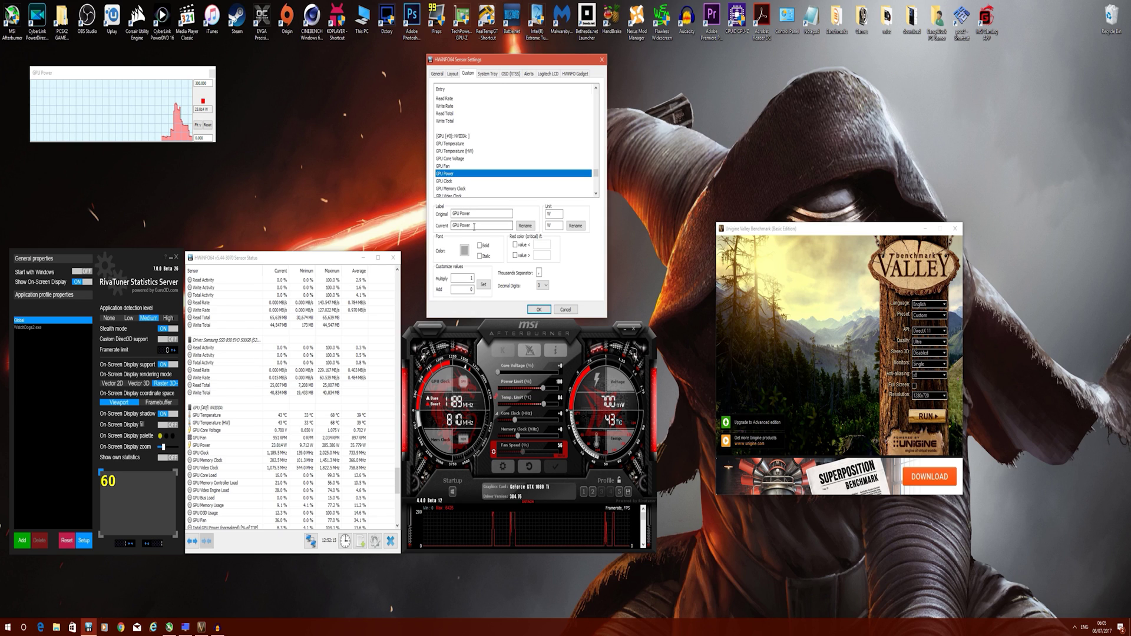
{"action": "left_click_drag", "start_coordinate": [474, 226], "coordinate": [465, 227]}
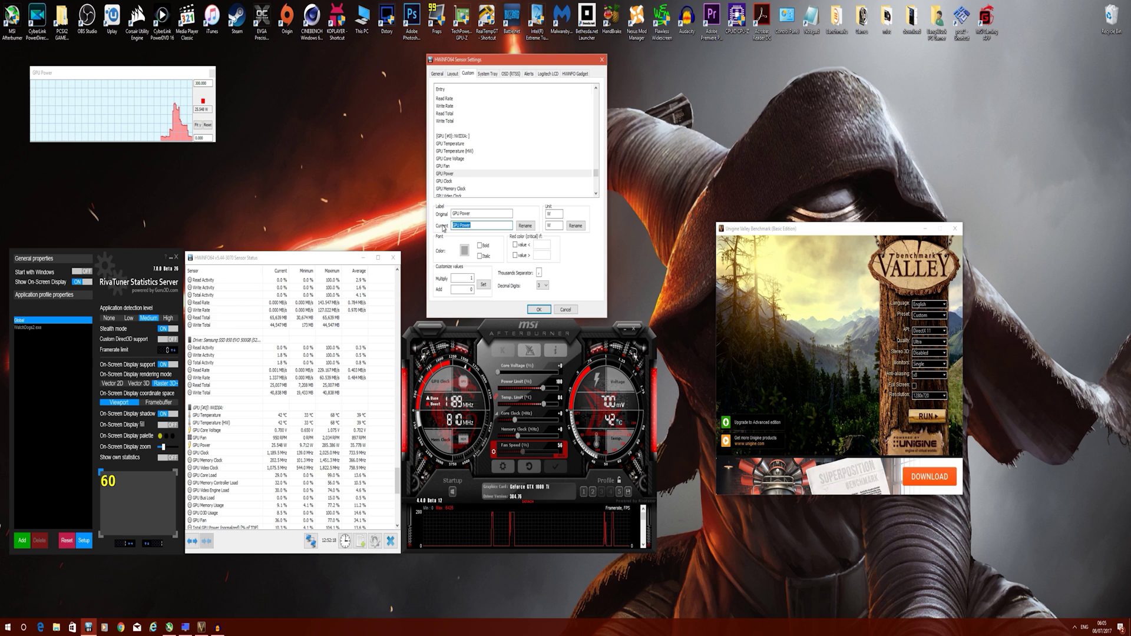
{"action": "type", "text": "GPU "}
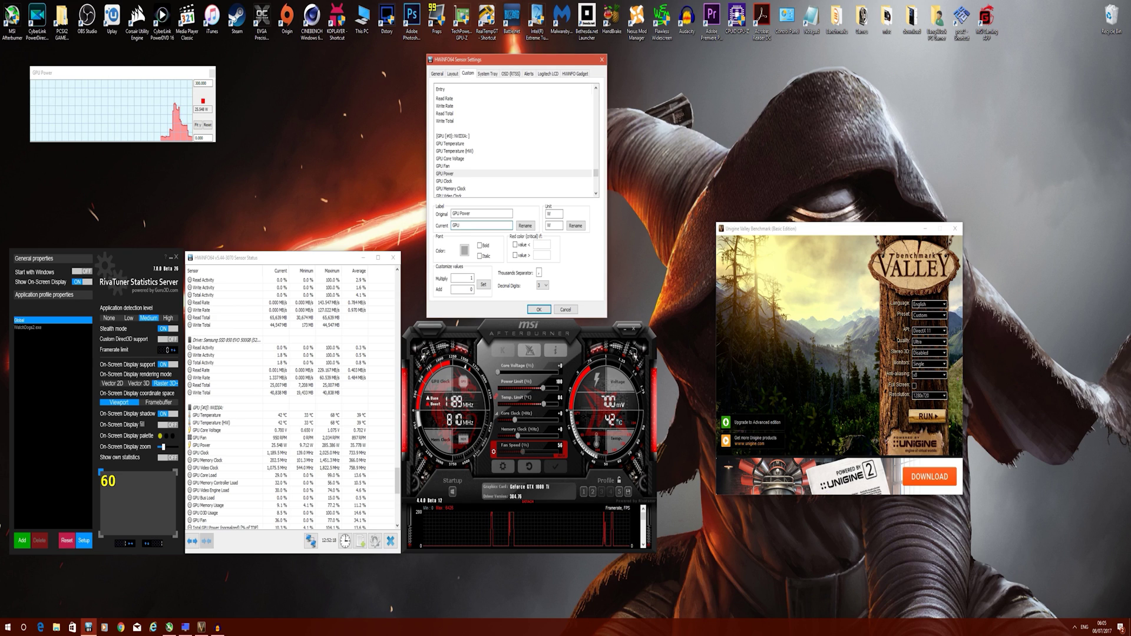
{"action": "type", "text": "POWER"}
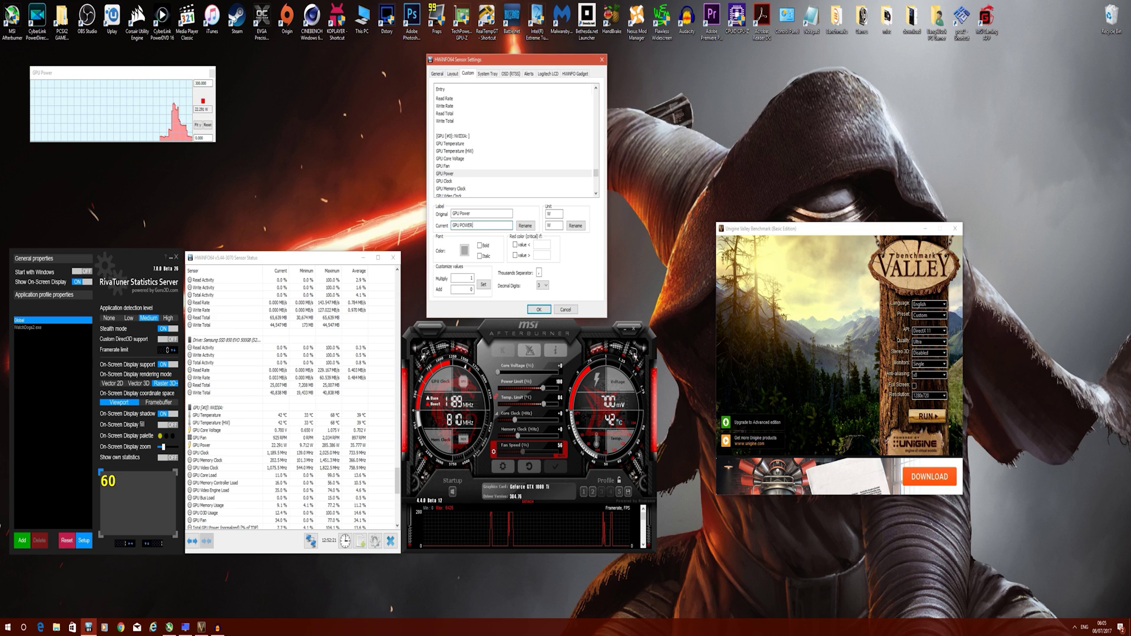
{"action": "type", "text": " DRAW"}
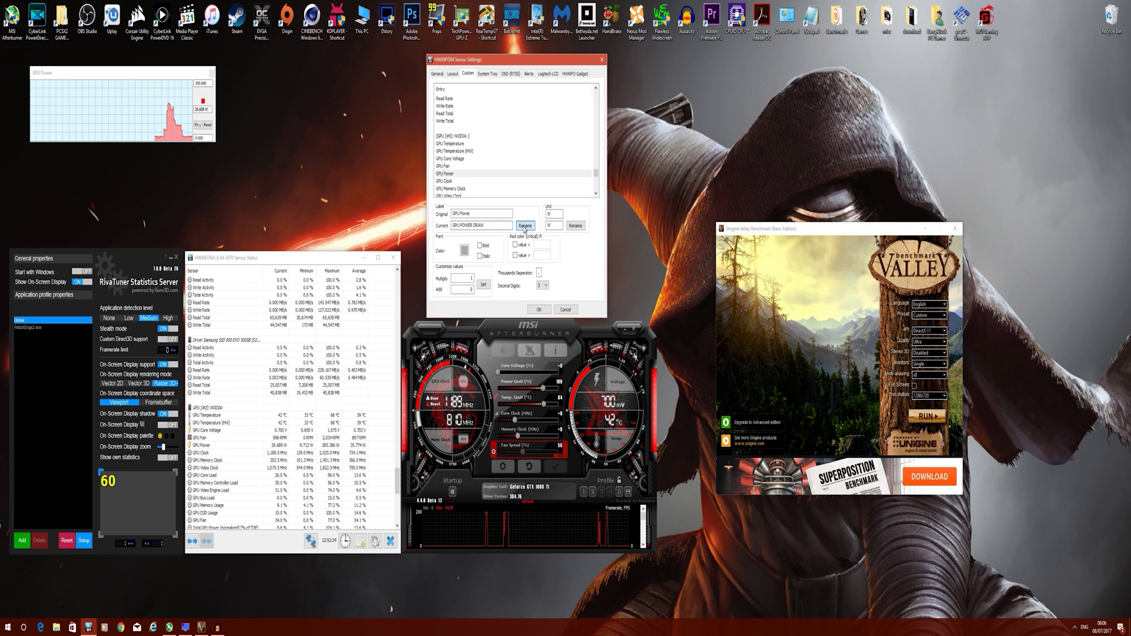
{"action": "left_click", "coordinate": [525, 226]}
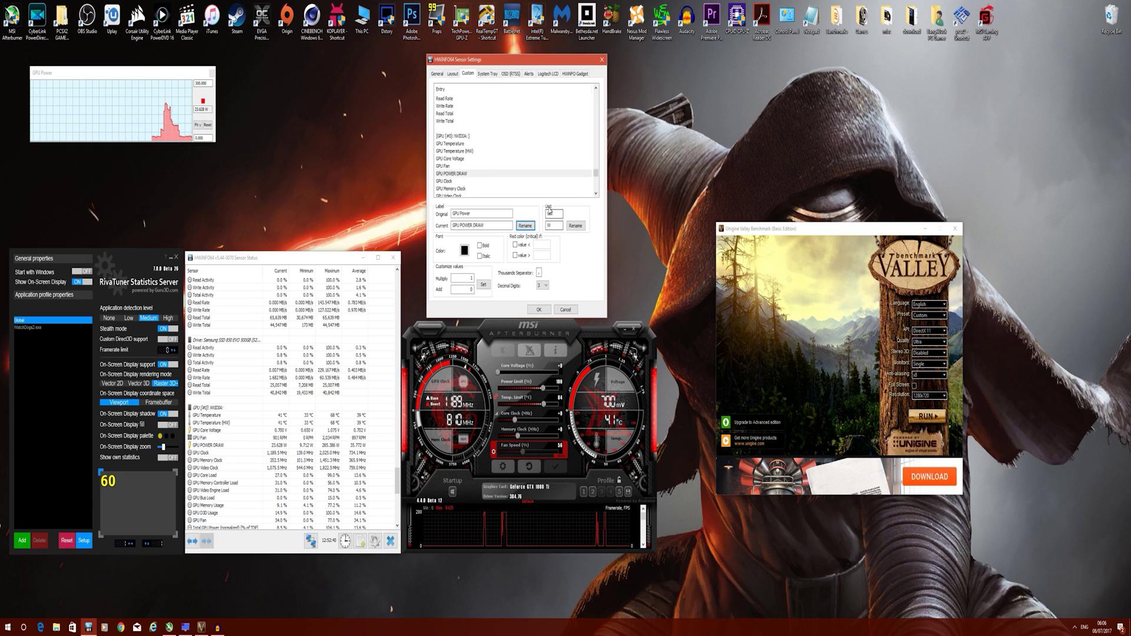
{"action": "left_click", "coordinate": [539, 310]}
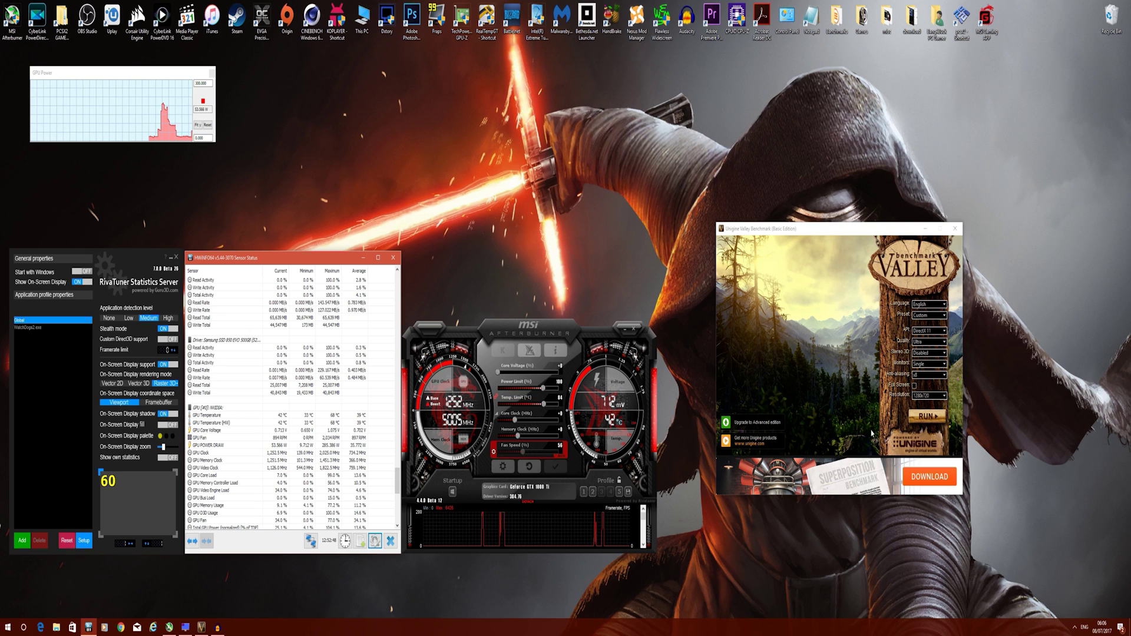
Run a Valley benchmark pass at the upper right and check the overlay, which lacks a power line
{"action": "left_click", "coordinate": [926, 417]}
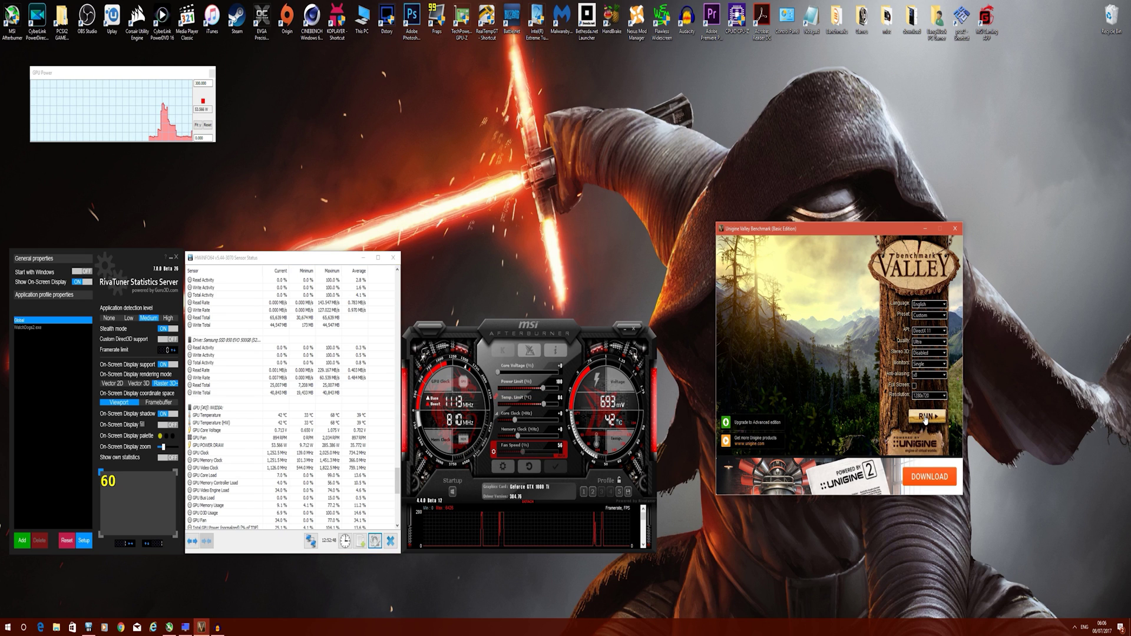
{"action": "left_click", "coordinate": [925, 418]}
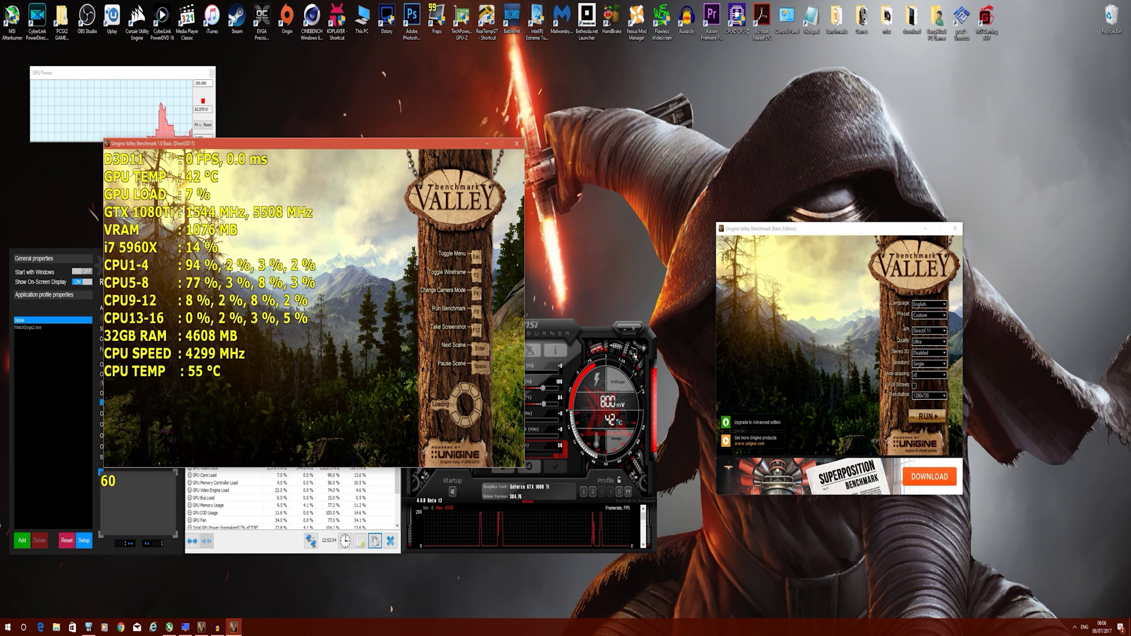
{"action": "left_click_drag", "start_coordinate": [433, 148], "coordinate": [1031, 99]}
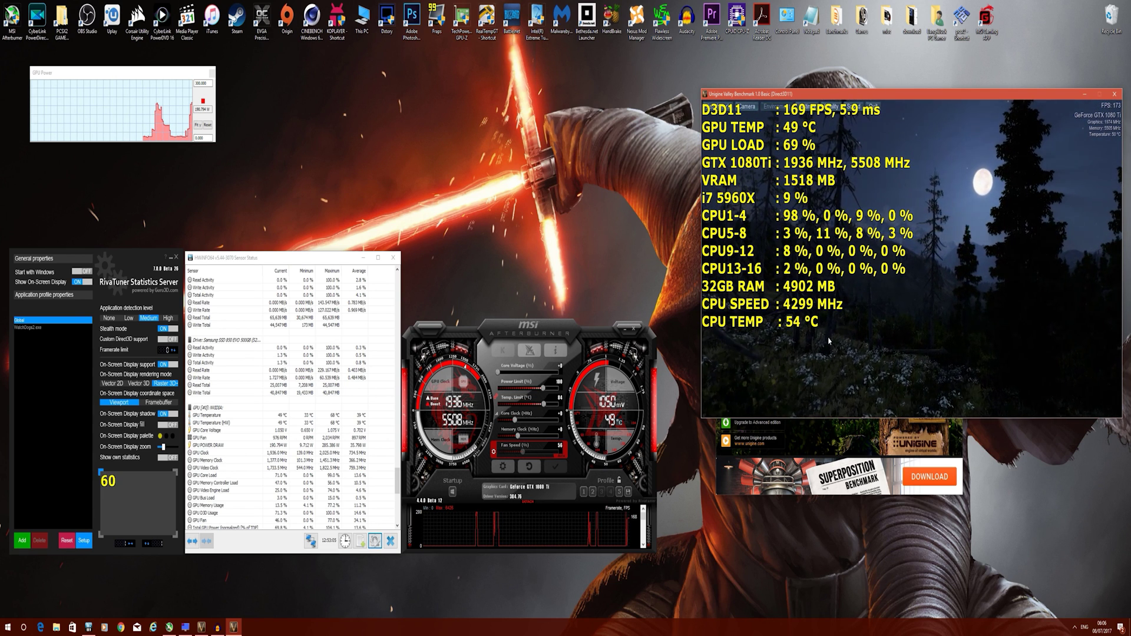
{"action": "left_click", "coordinate": [1114, 94]}
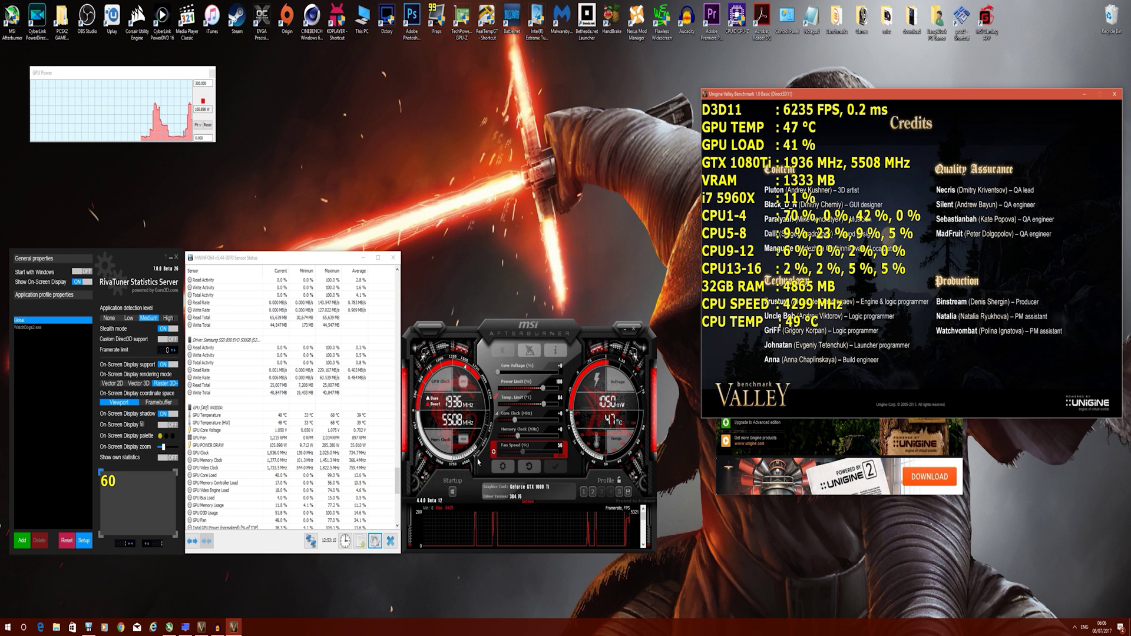
Reopen Sensor Settings on the OSD (RTSS) tab and select GPU POWER DRAW in the GPU section
{"action": "left_click", "coordinate": [375, 543]}
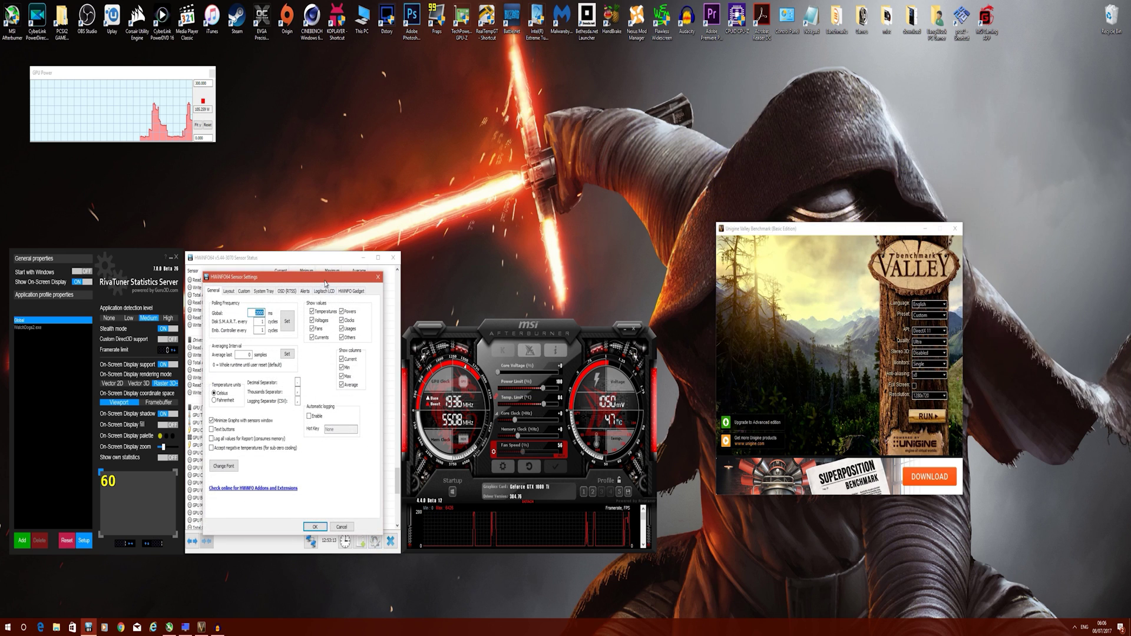
{"action": "left_click_drag", "start_coordinate": [325, 283], "coordinate": [551, 88]}
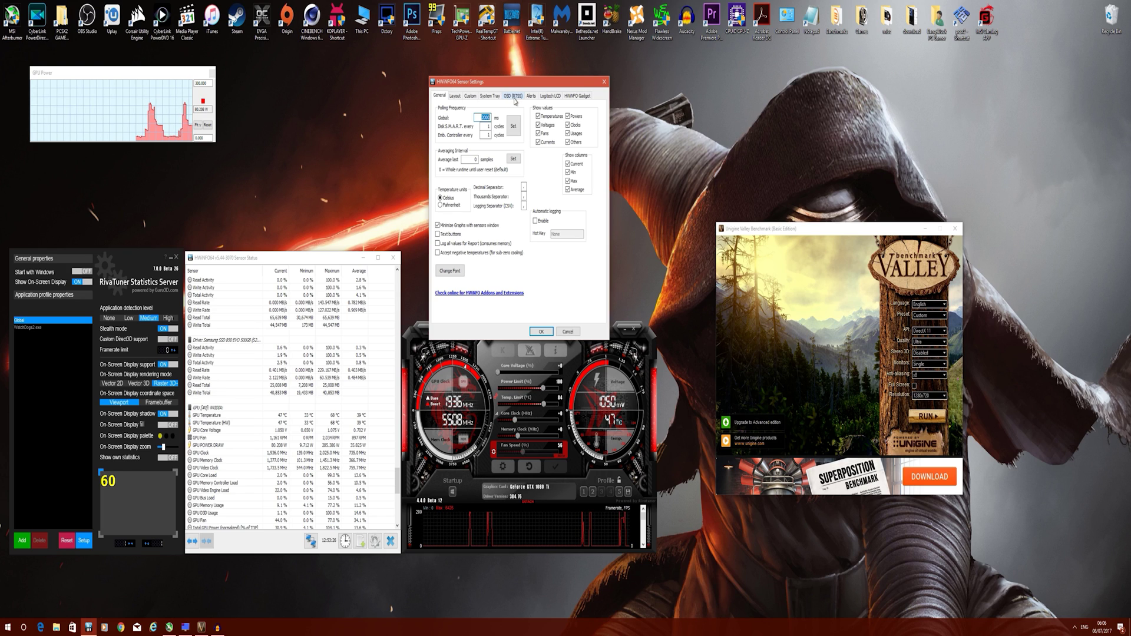
{"action": "left_click", "coordinate": [513, 96]}
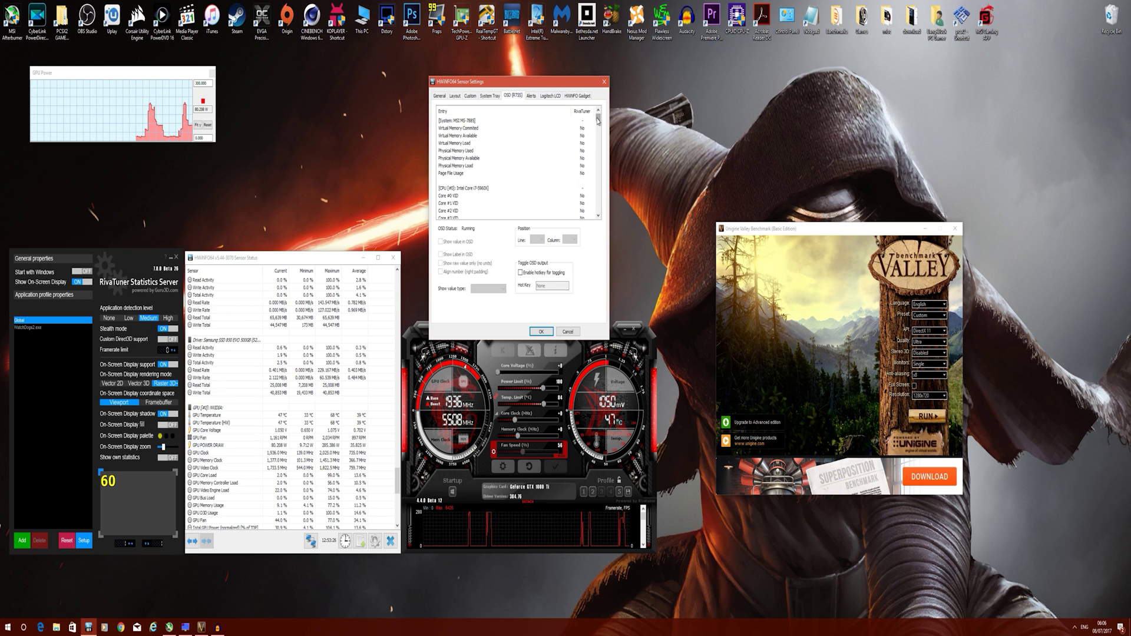
{"action": "left_click_drag", "start_coordinate": [598, 117], "coordinate": [588, 197]}
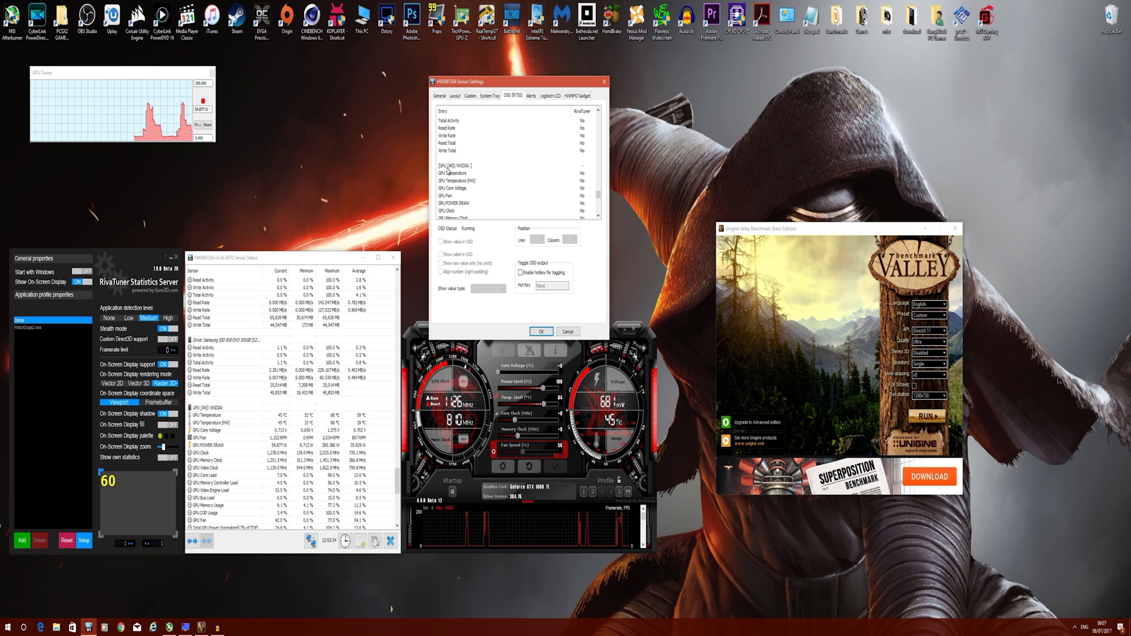
{"action": "scroll", "coordinate": [495, 186], "scroll_direction": "down", "scroll_amount": 1}
{"action": "left_click", "coordinate": [461, 182]}
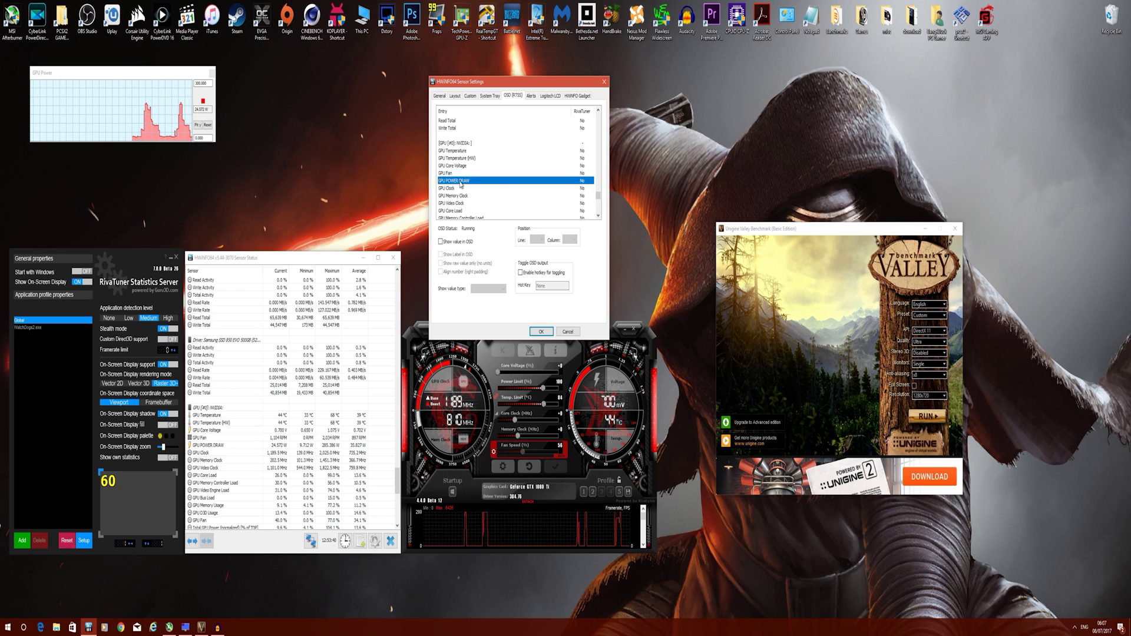
Tick Show value in OSD for GPU POWER DRAW
{"action": "left_click", "coordinate": [441, 243]}
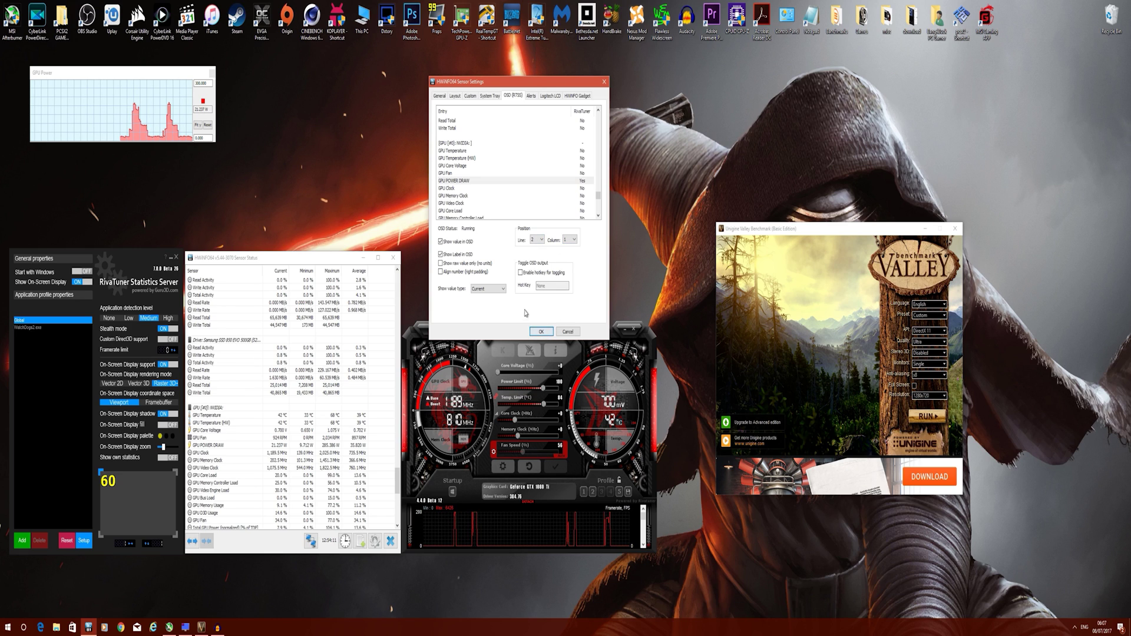
Save the OSD settings and rerun Valley at the top right, showing GPU POWER DRAW at about 106 W
{"action": "left_click", "coordinate": [552, 330]}
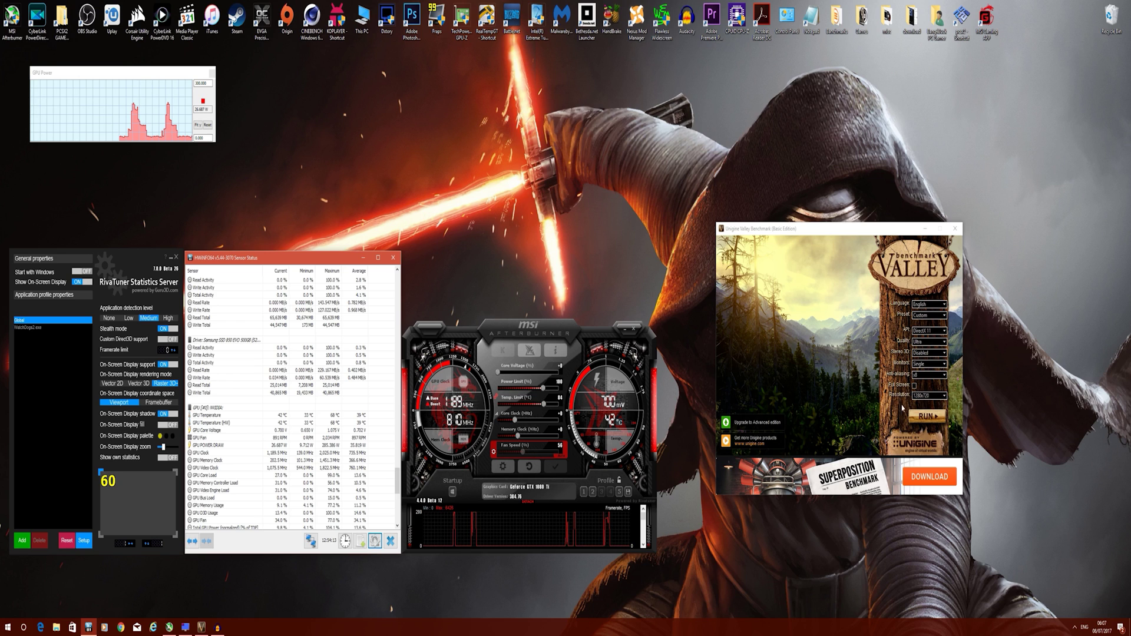
{"action": "left_click", "coordinate": [927, 416]}
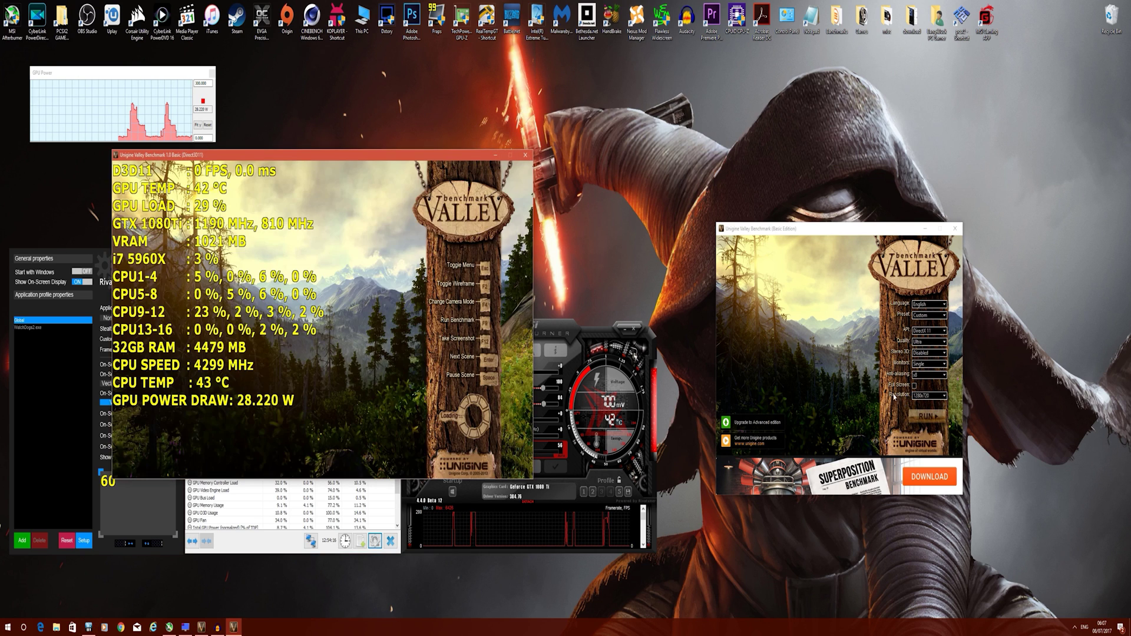
{"action": "left_click_drag", "start_coordinate": [379, 160], "coordinate": [897, 49]}
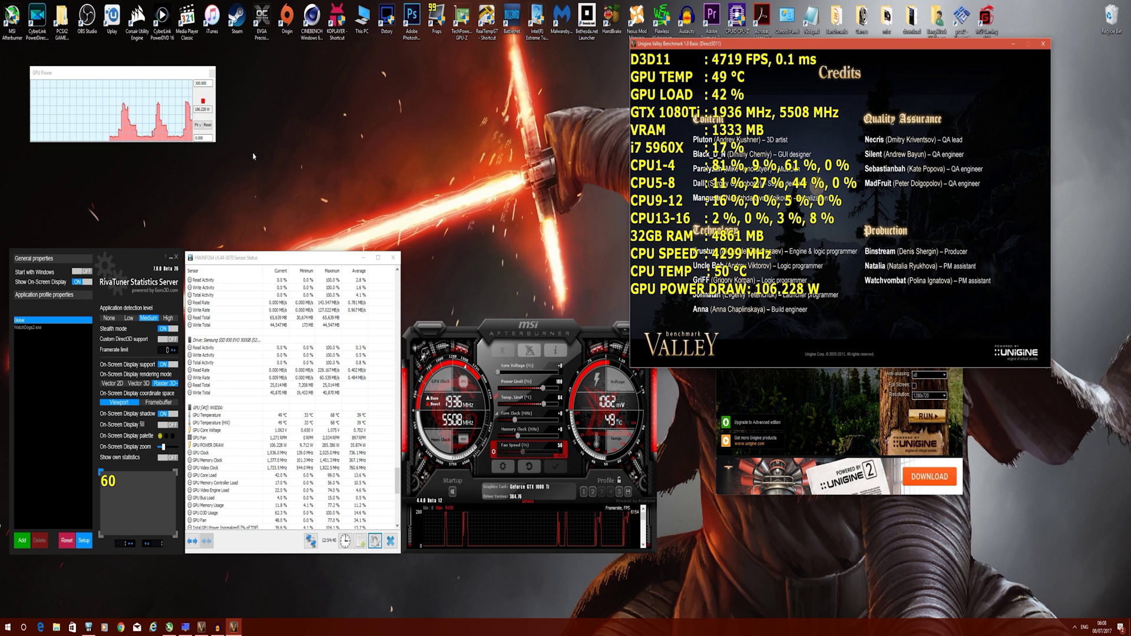
{"action": "key", "text": "Escape"}
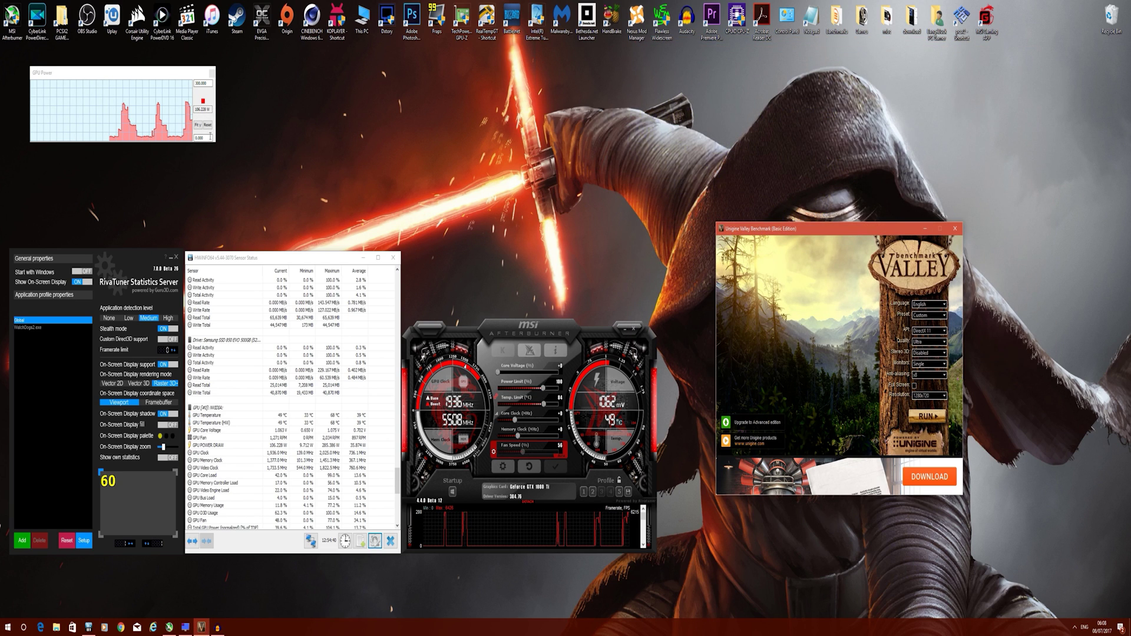
{"action": "mouse_move", "coordinate": [189, 139]}
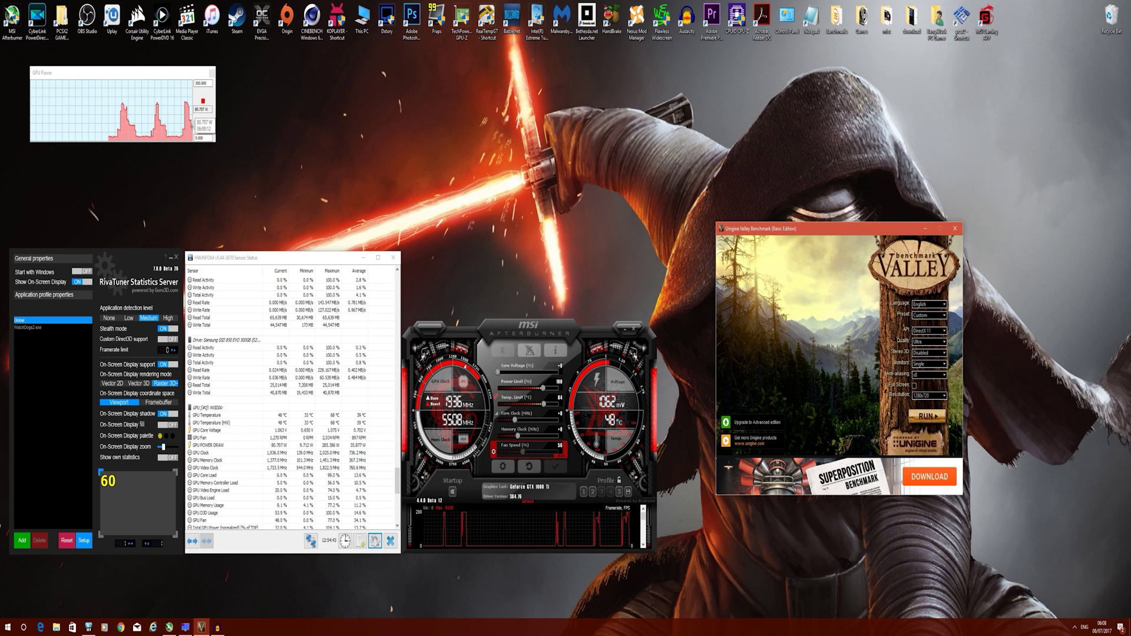